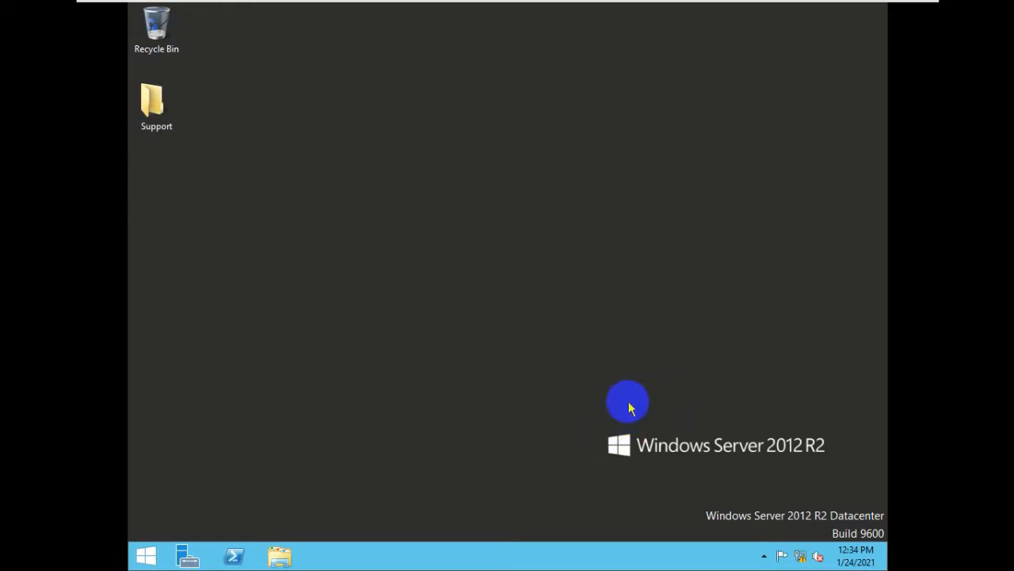
# Open Server Manager to the Local Server page showing WIN-SVRILWKS0812 in WORKGROUP.
pyautogui.click(187, 560)
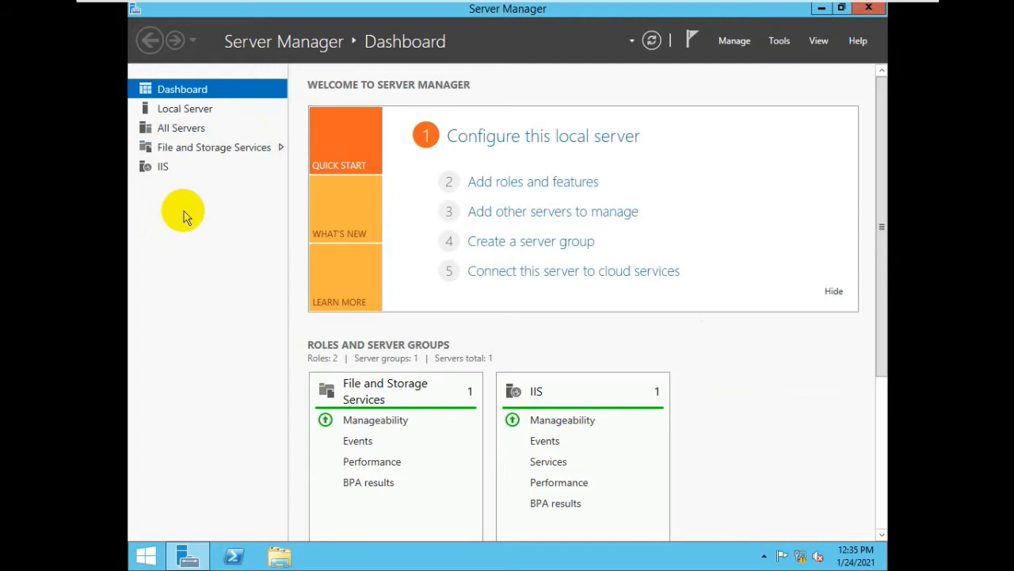
pyautogui.click(185, 108)
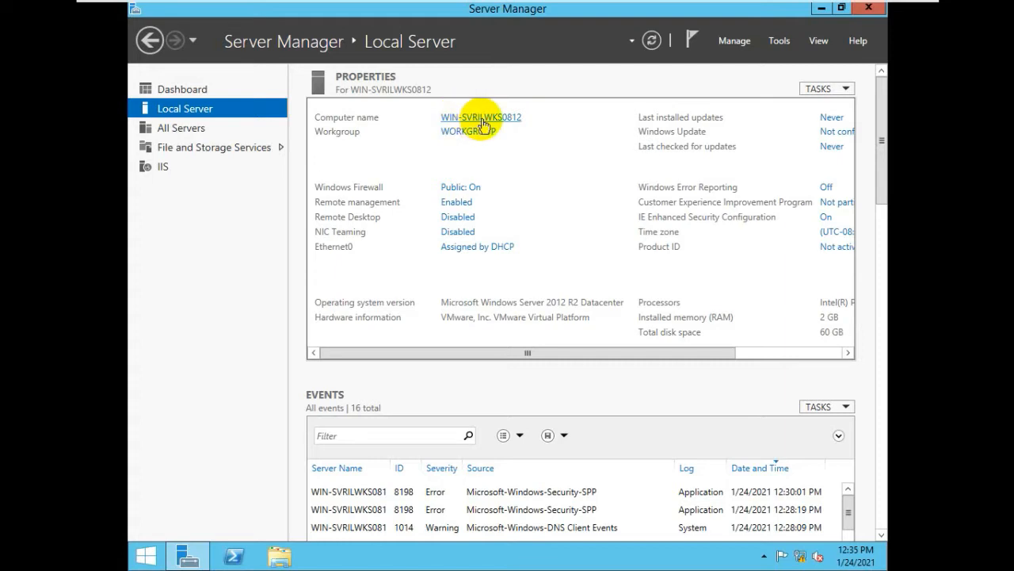
# Bring up System Properties from the Local Server computer name link.
pyautogui.click(290, 559)
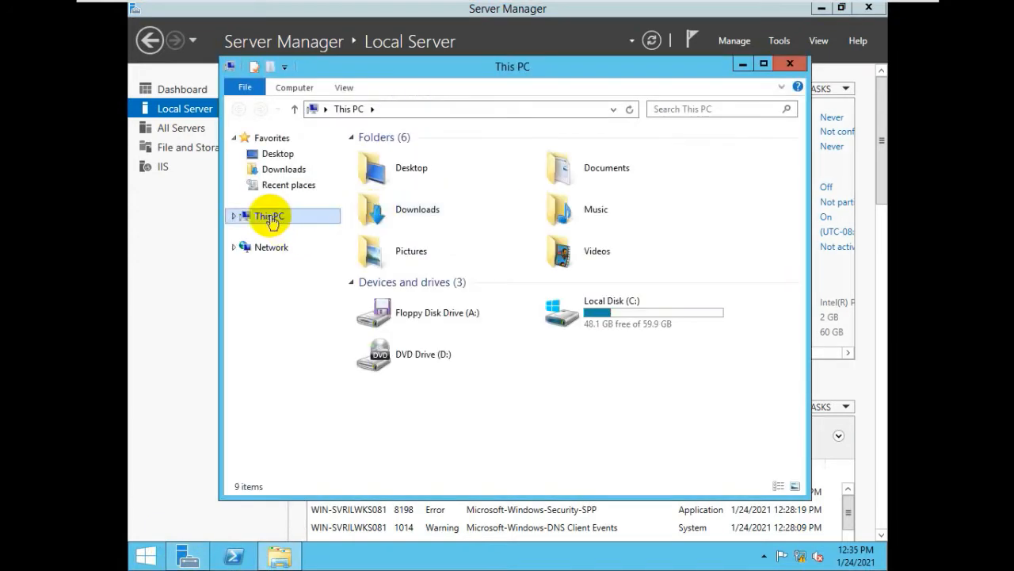
pyautogui.rightClick(270, 222)
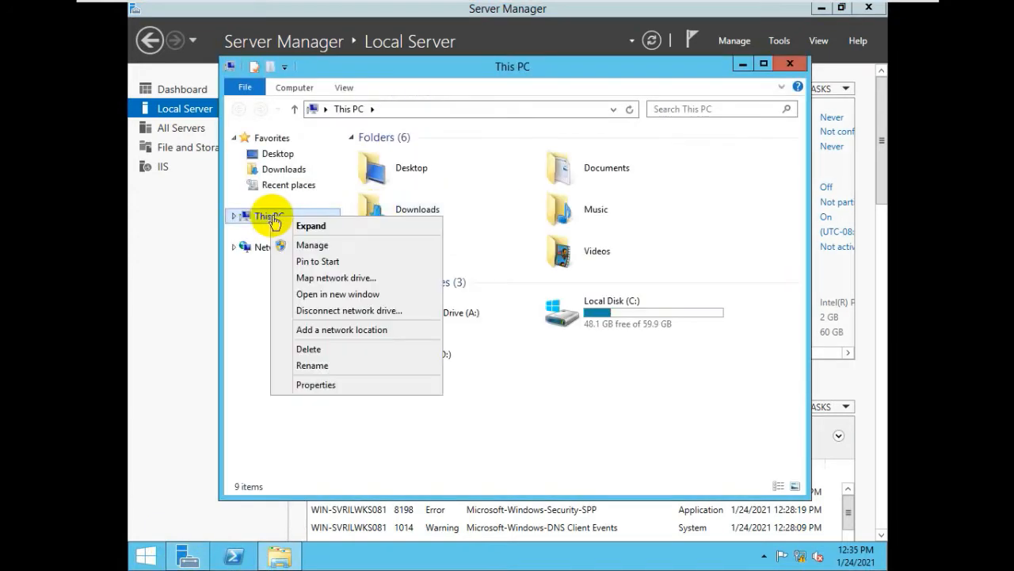
pyautogui.click(790, 63)
pyautogui.click(485, 118)
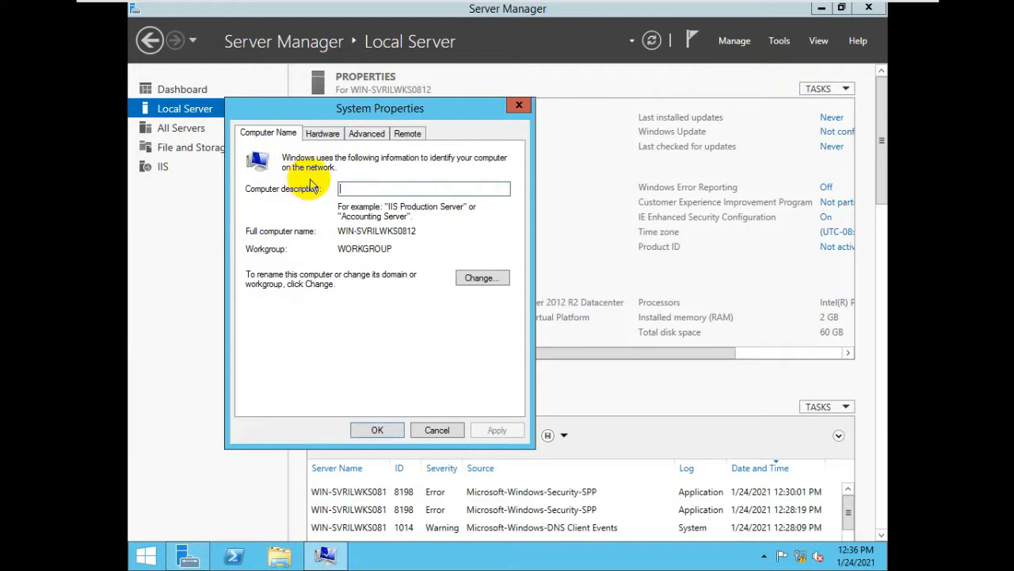
# Rename the computer to SERVER1 and acknowledge the restart-required notice.
pyautogui.click(491, 283)
pyautogui.click(370, 223)
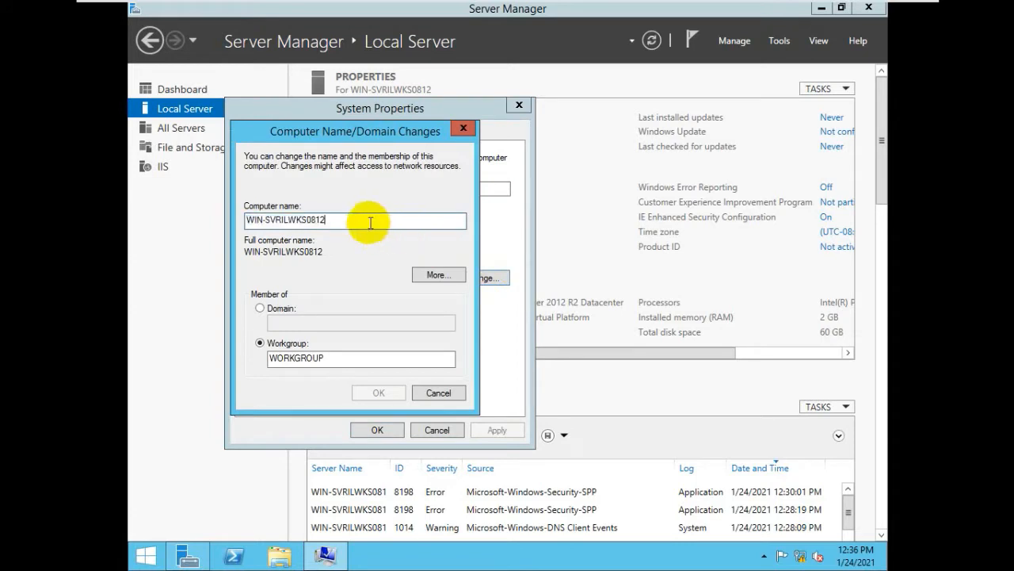
pyautogui.moveTo(370, 223); pyautogui.dragTo(211, 216)
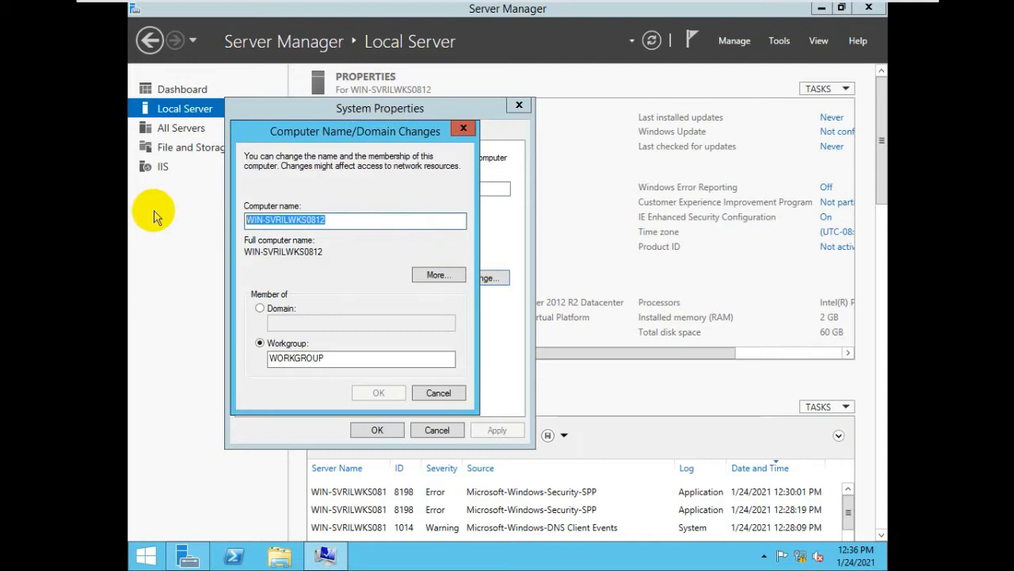
pyautogui.write('SERVER2')
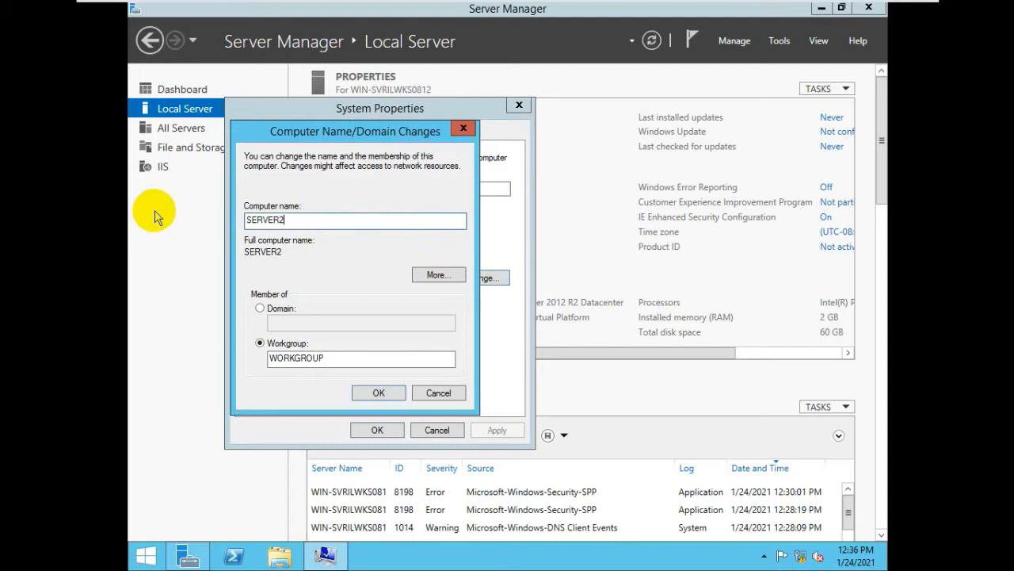
pyautogui.press('BackSpace')
pyautogui.write('1')
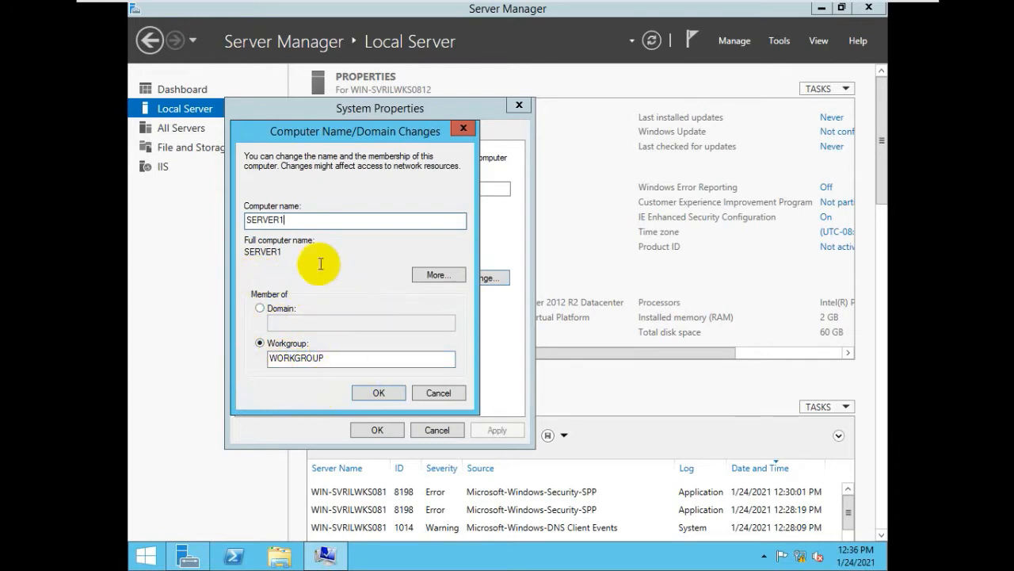
pyautogui.moveTo(339, 221); pyautogui.dragTo(208, 221)
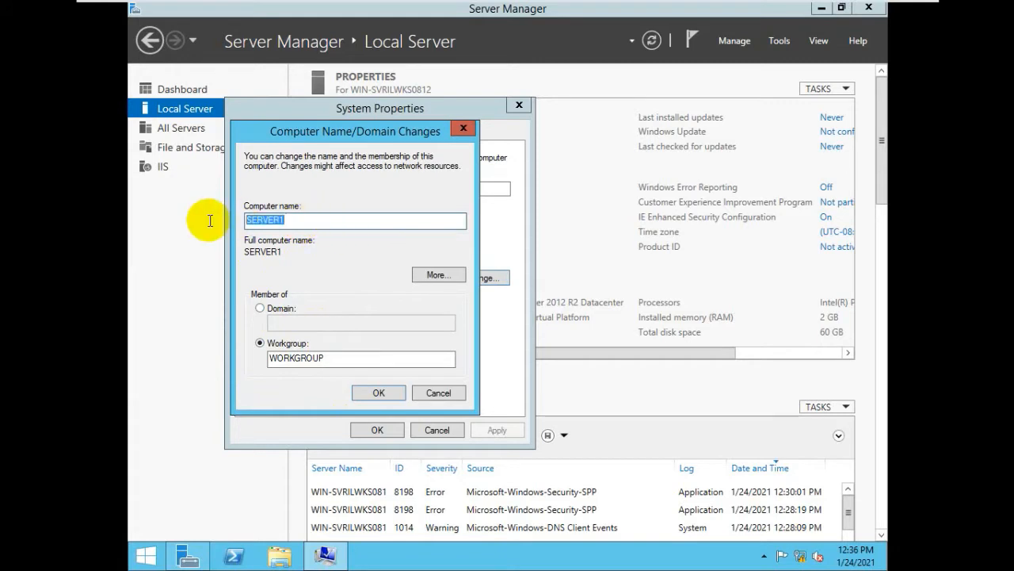
pyautogui.click(341, 221)
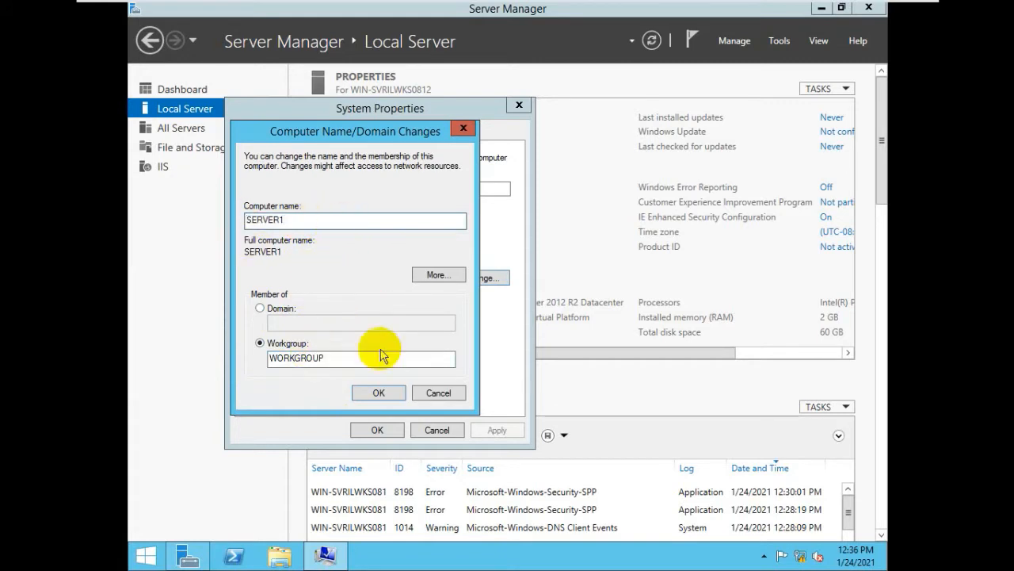
pyautogui.click(379, 396)
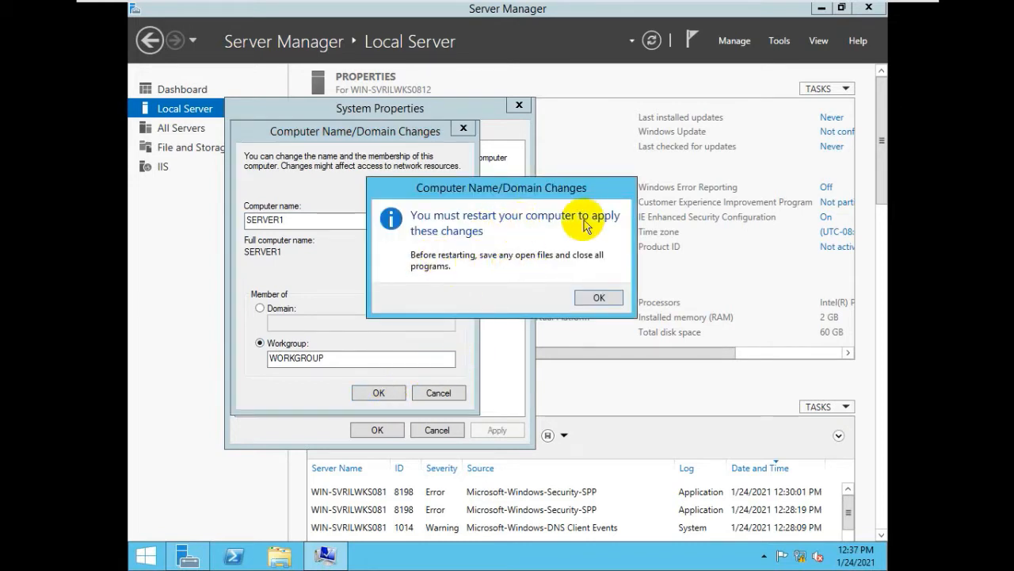
pyautogui.click(599, 297)
# Restart the server now and sign back in with the Administrator account and its password.
pyautogui.click(376, 432)
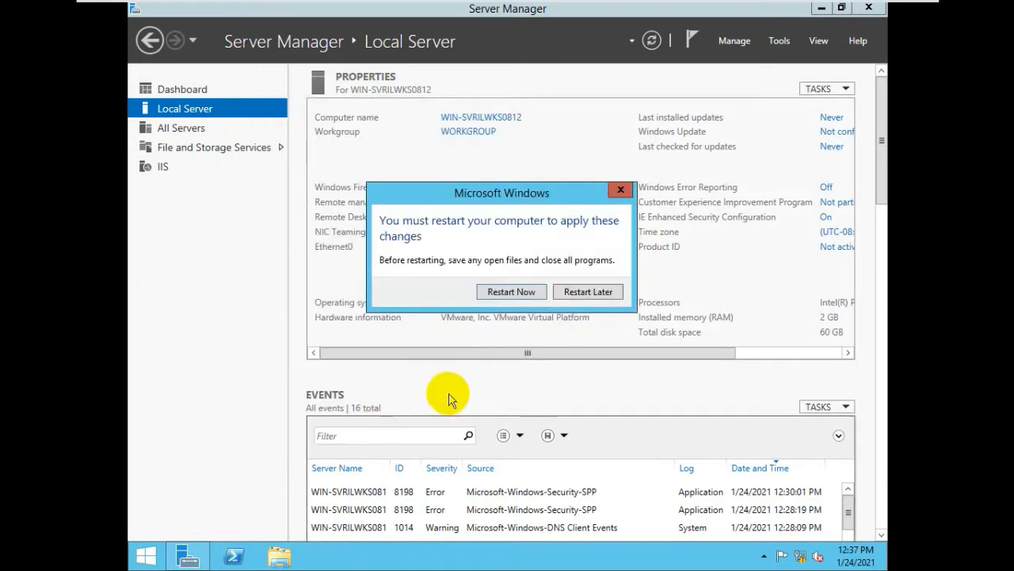
pyautogui.click(511, 291)
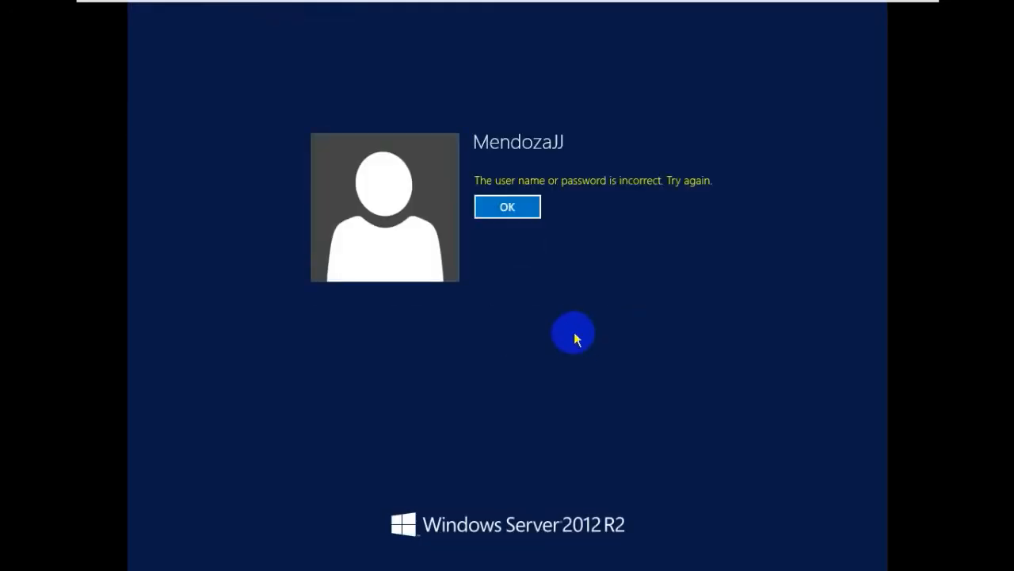
pyautogui.click(507, 207)
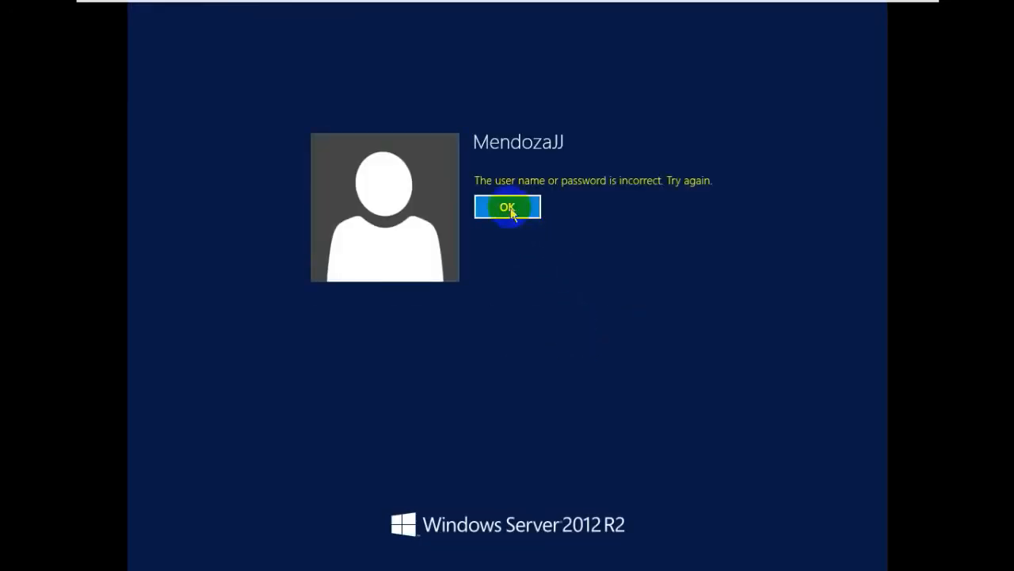
pyautogui.click(280, 148)
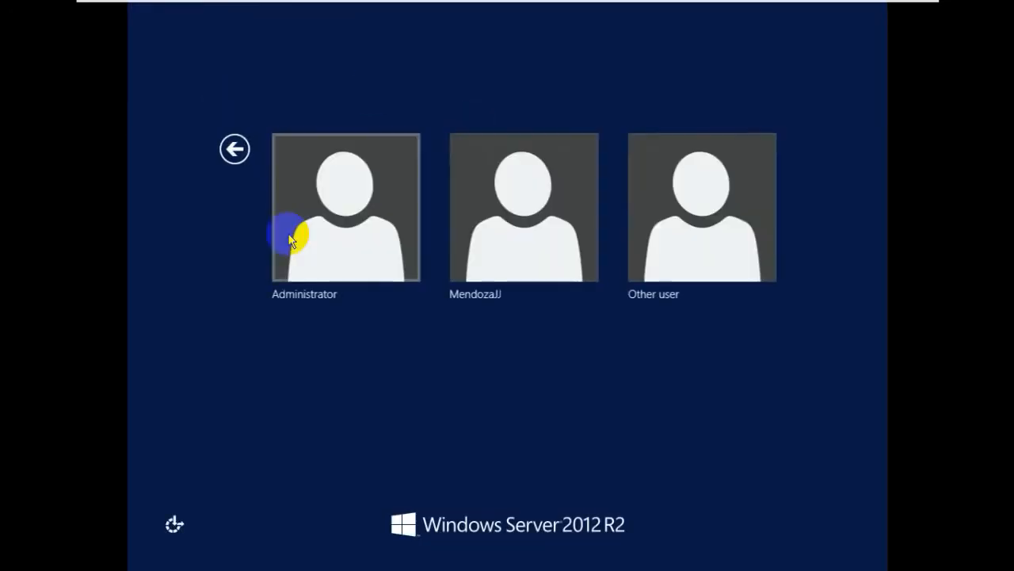
pyautogui.click(294, 270)
pyautogui.click(536, 191)
pyautogui.write('P')
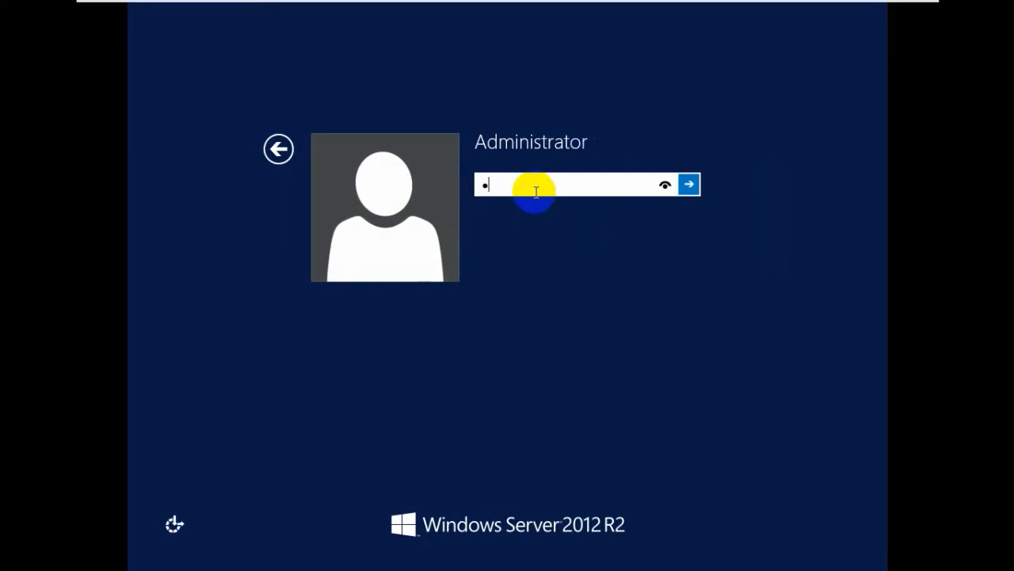
pyautogui.write('••••••••')
pyautogui.press('Return')
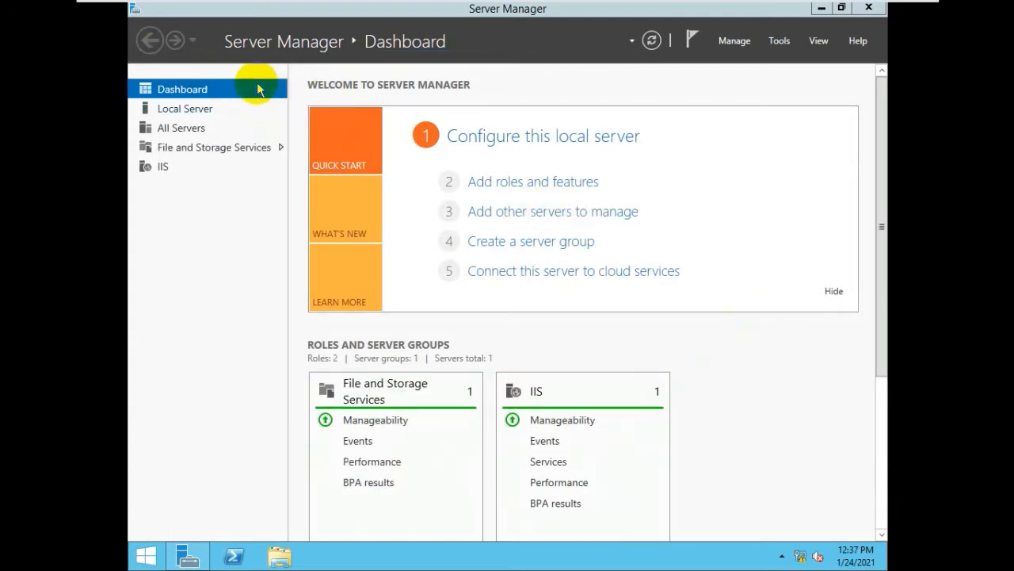
# Show the Local Server page, confirming the computer name is now SERVER1.
pyautogui.click(184, 111)
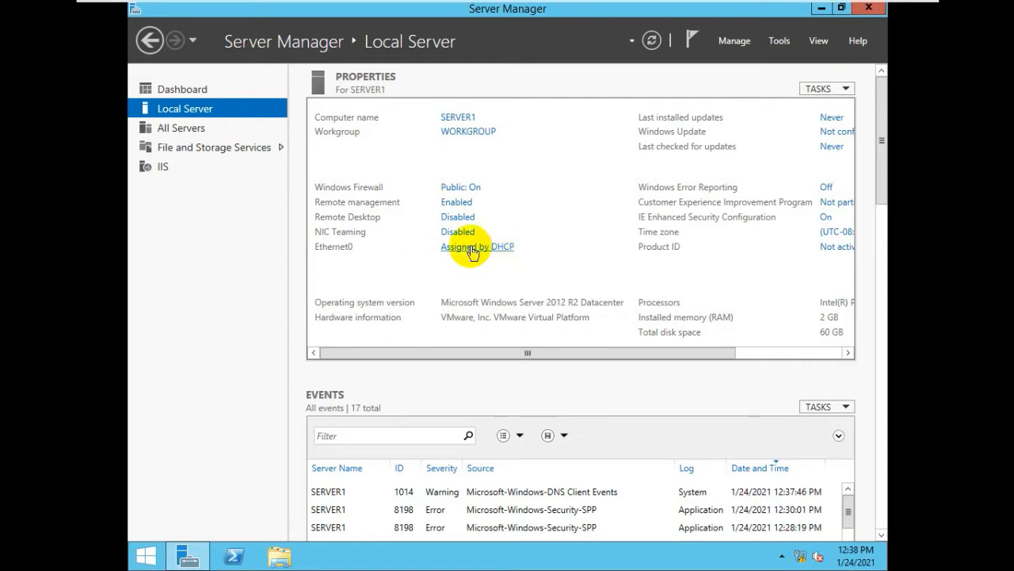
# Open Ethernet0's TCP/IPv4 properties and switch to a manually specified IP address.
pyautogui.click(471, 251)
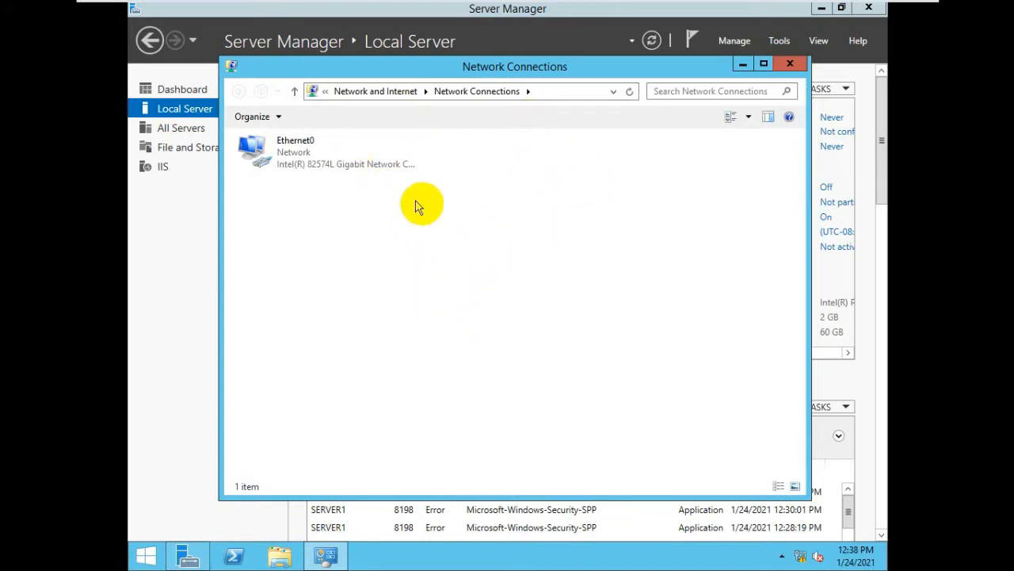
pyautogui.doubleClick(290, 156)
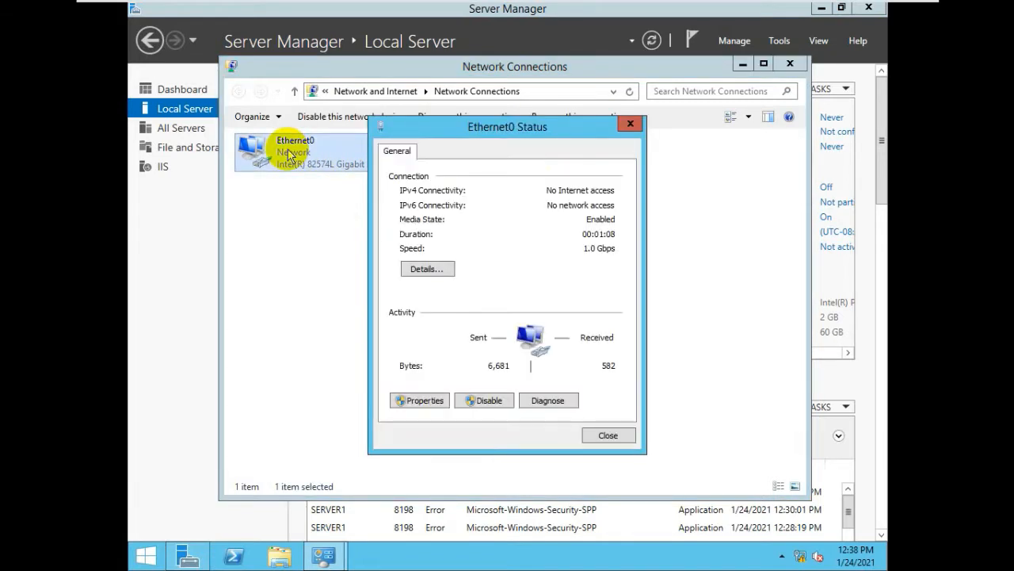
pyautogui.click(420, 401)
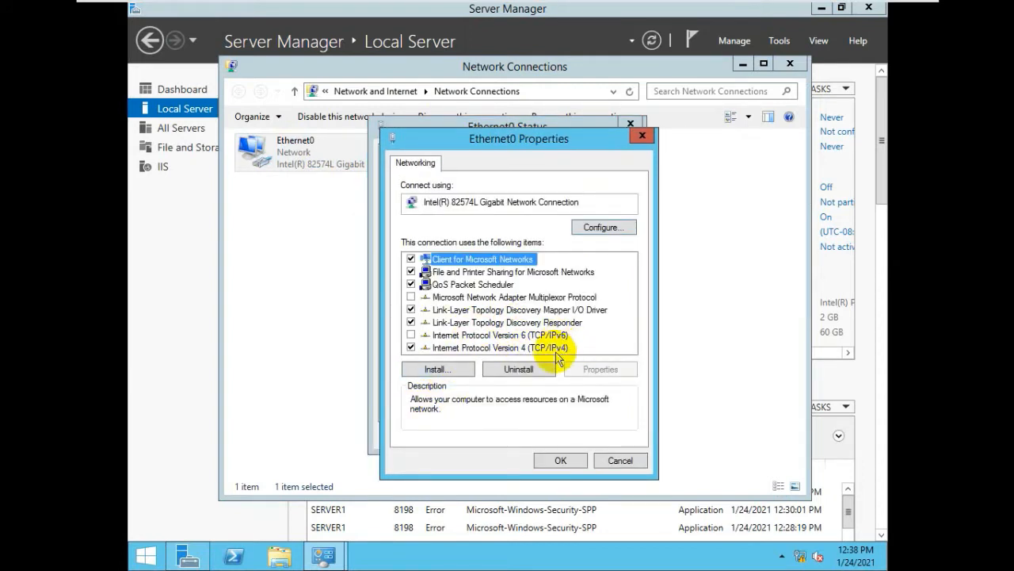
pyautogui.click(472, 334)
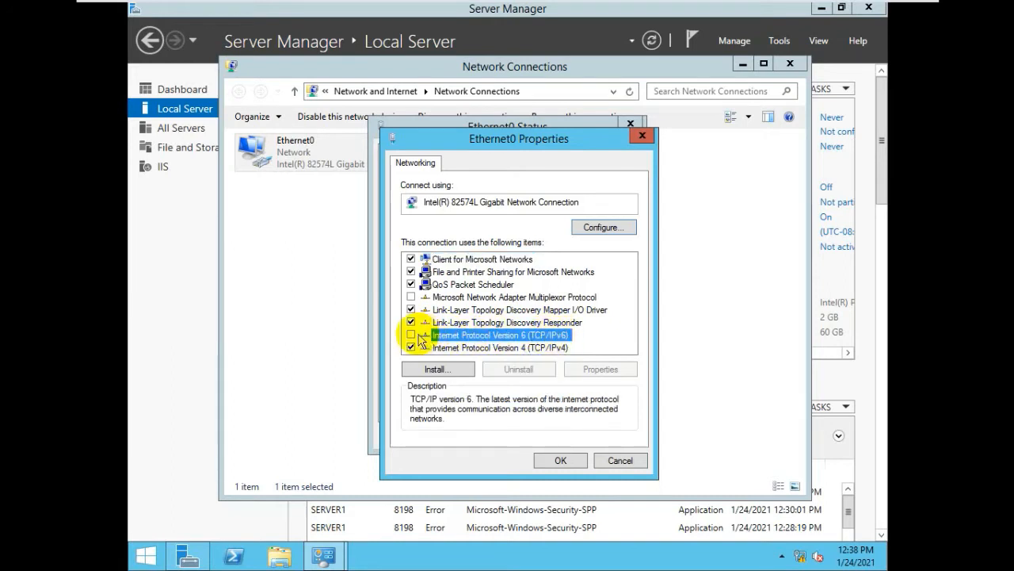
pyautogui.click(465, 348)
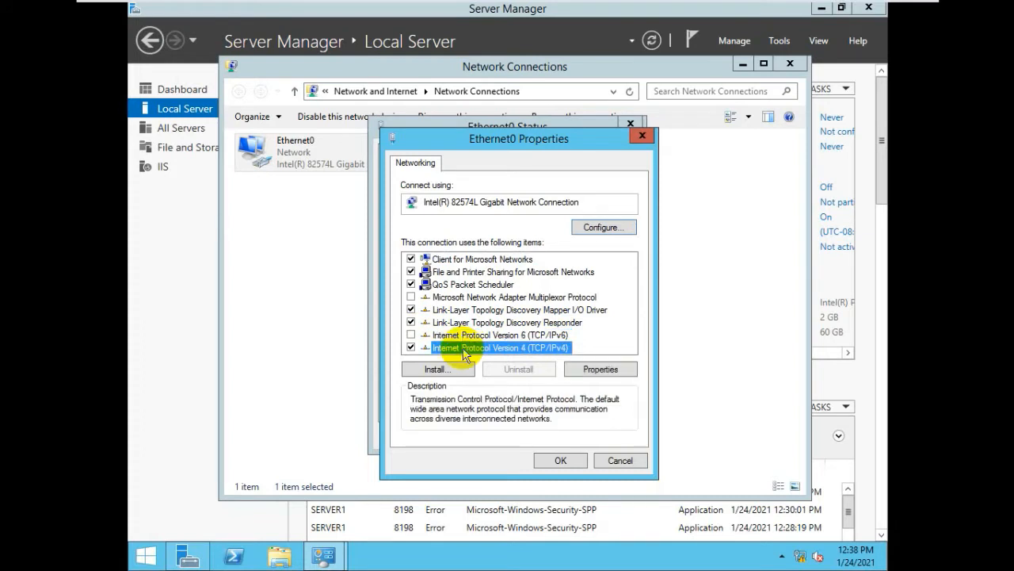
pyautogui.click(600, 370)
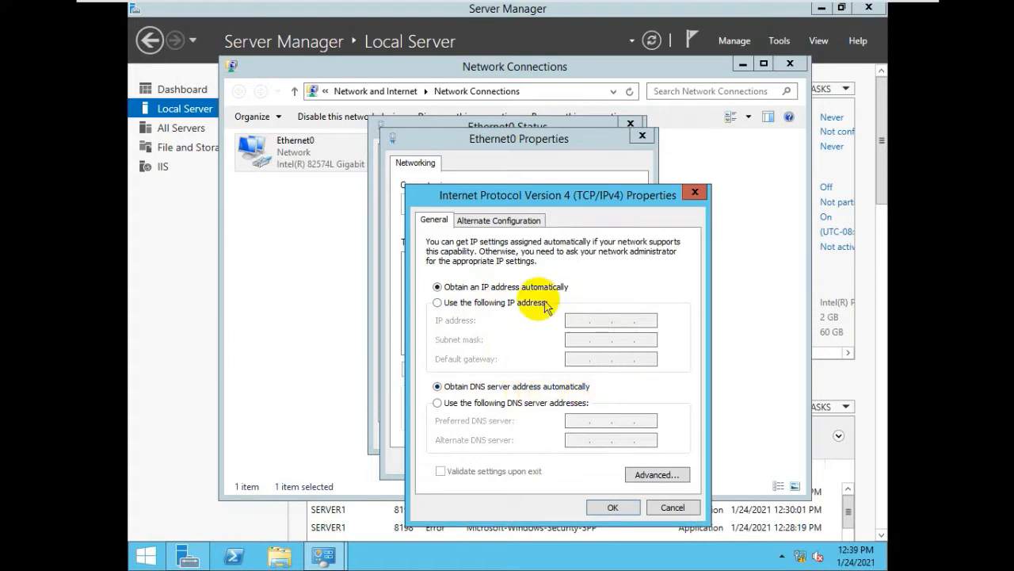
pyautogui.click(441, 304)
# Assign Ethernet0 IP 192.168.1.1, mask 255.255.255.0, gateway 192.168.1.1 and DNS 127.0.0.1.
pyautogui.click(582, 322)
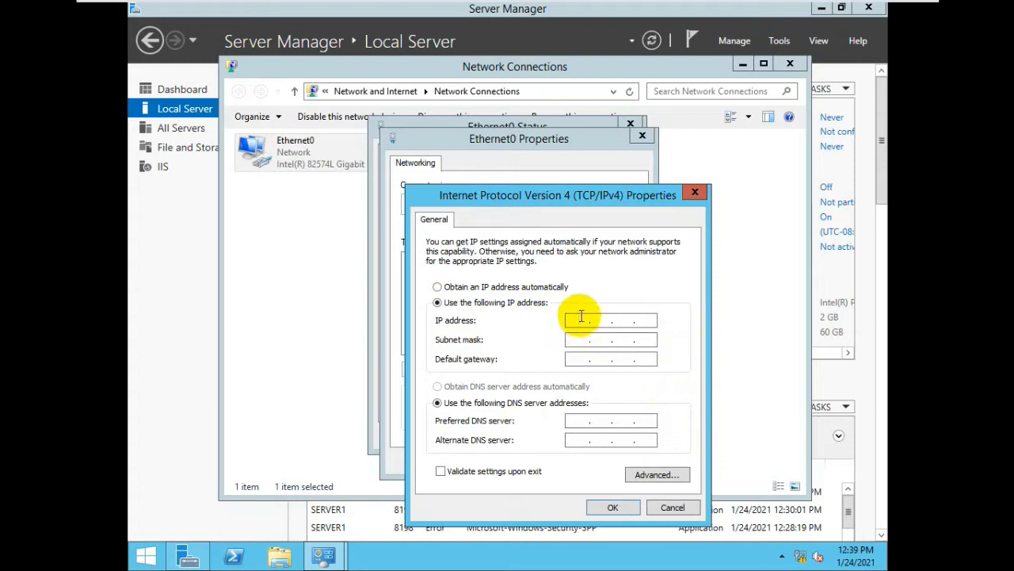
pyautogui.write('192.')
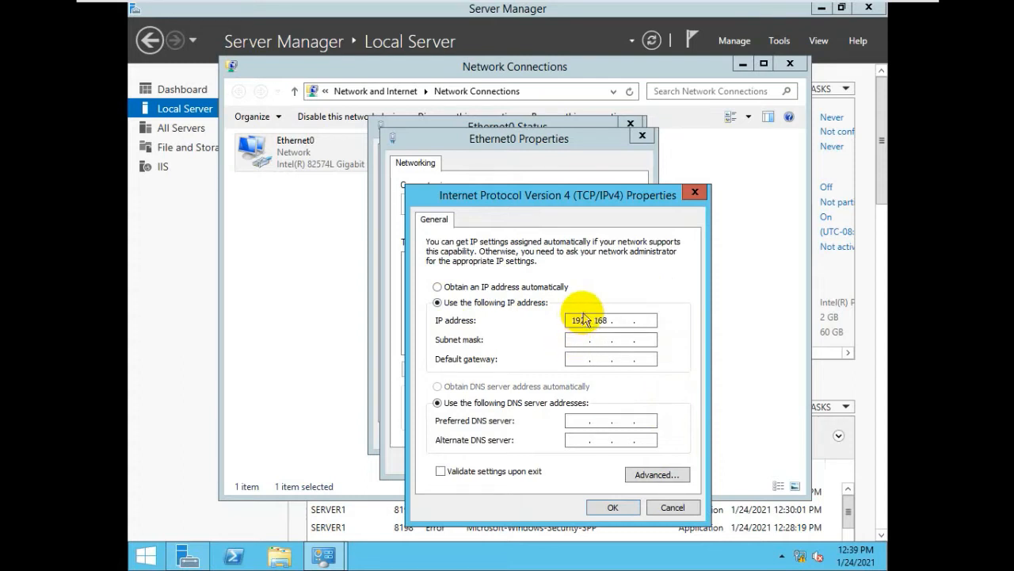
pyautogui.write('1')
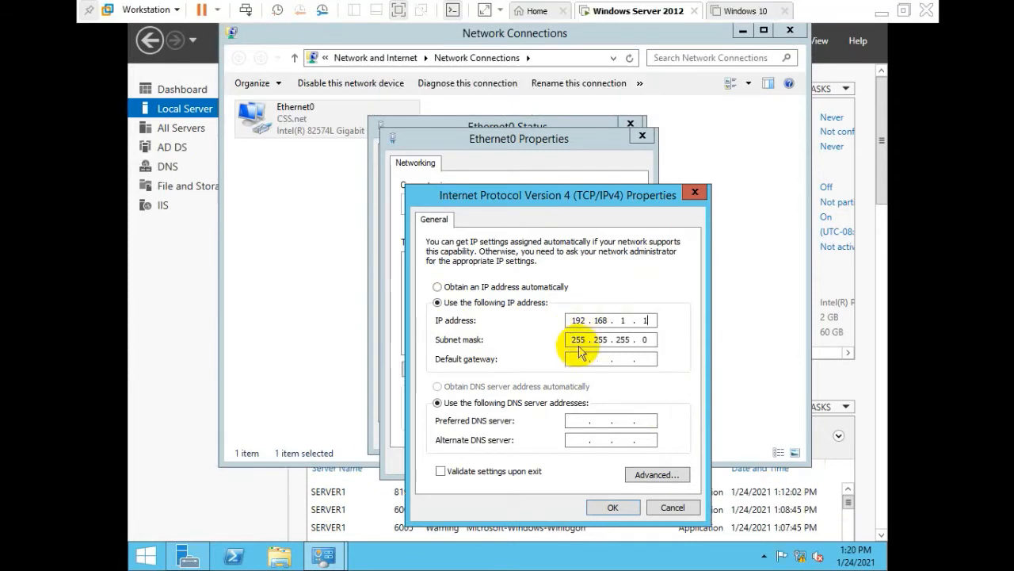
pyautogui.click(578, 341)
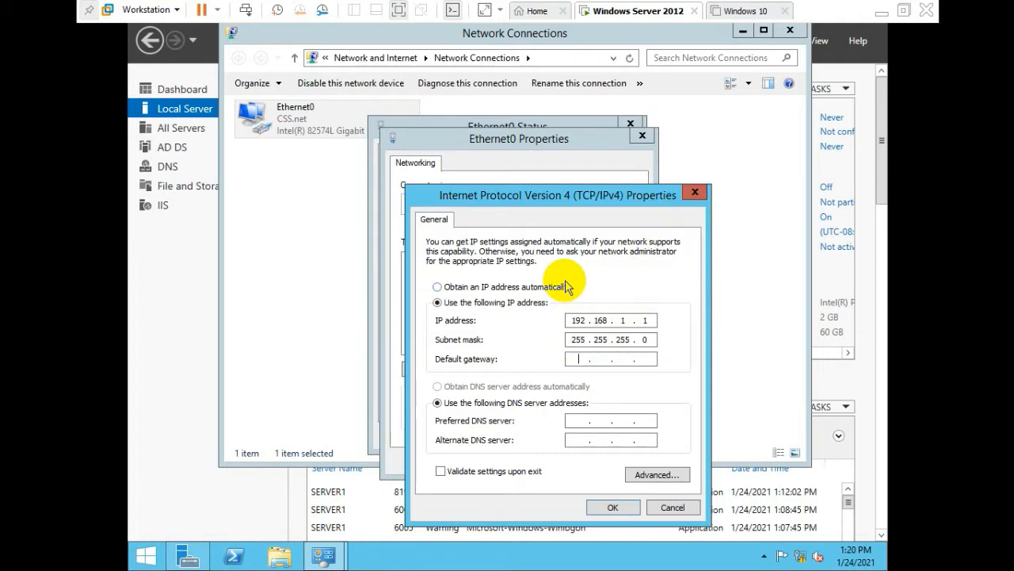
pyautogui.write('192 . 168 . 1 . 1')
pyautogui.press('Tab')
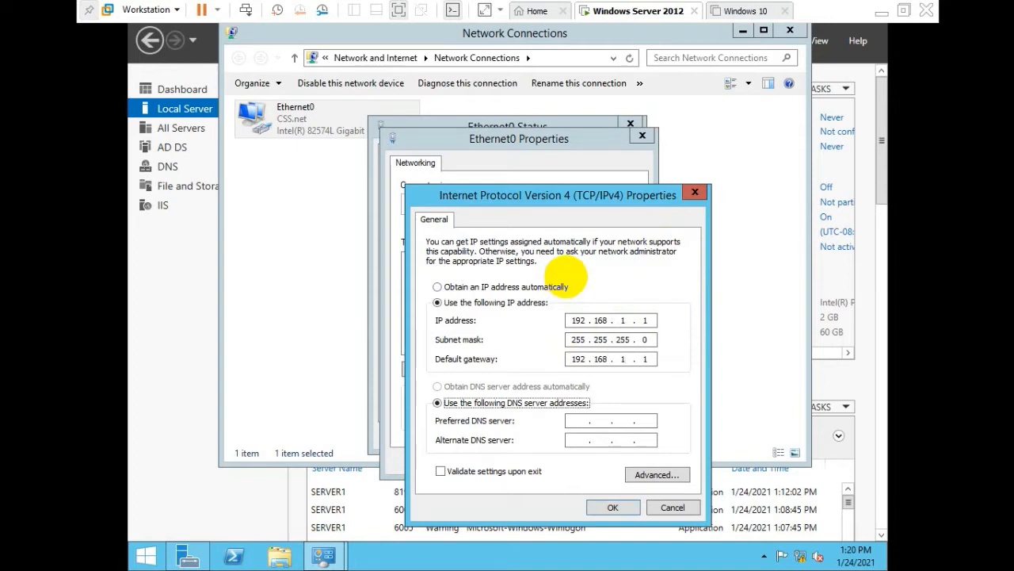
pyautogui.press('Tab')
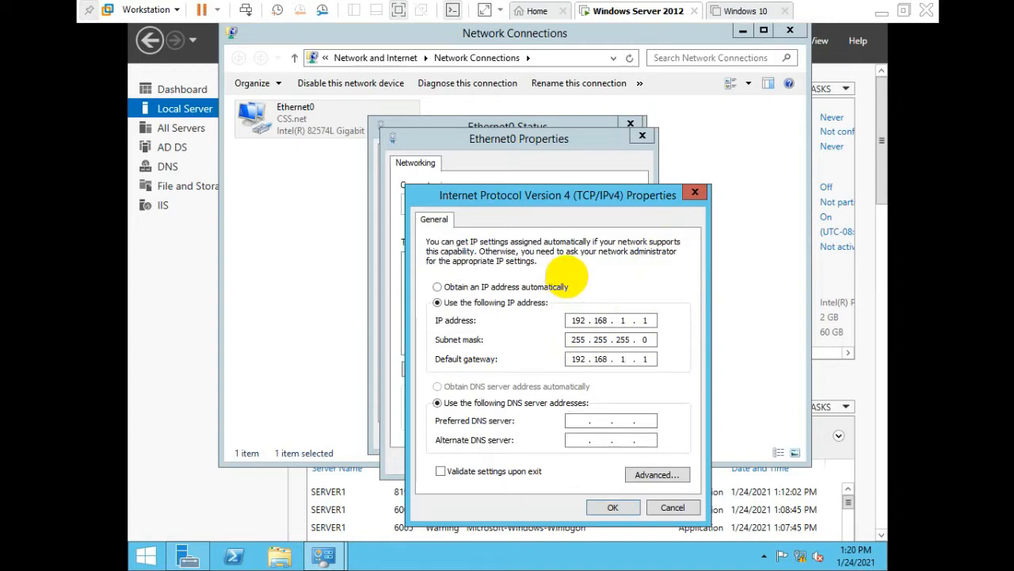
pyautogui.write('127 . 0 . 0 . 1')
pyautogui.click(613, 507)
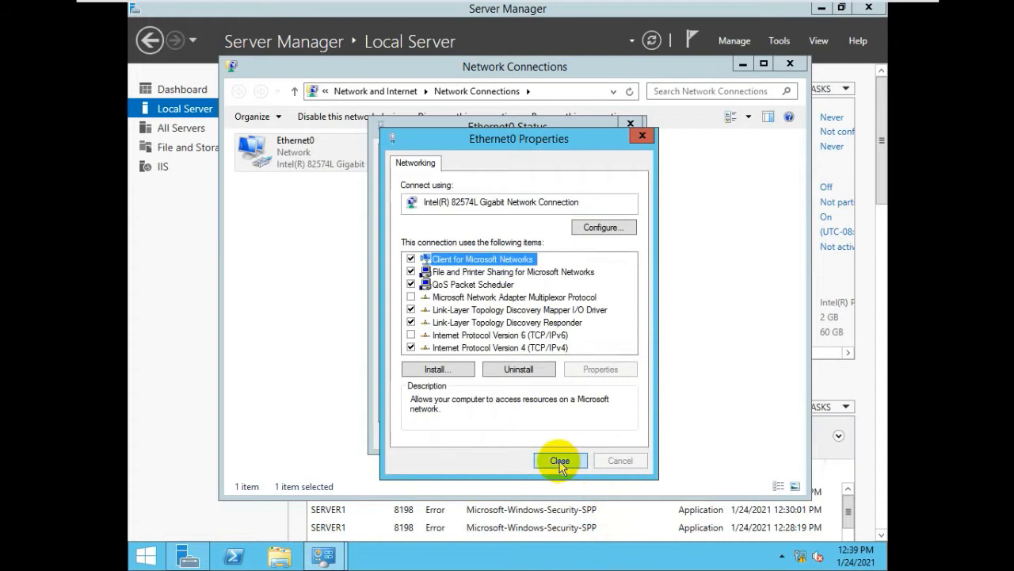
# Close the Ethernet0 dialogs and Network Connections, then refresh Local Server to show 192.168.1.1.
pyautogui.click(560, 460)
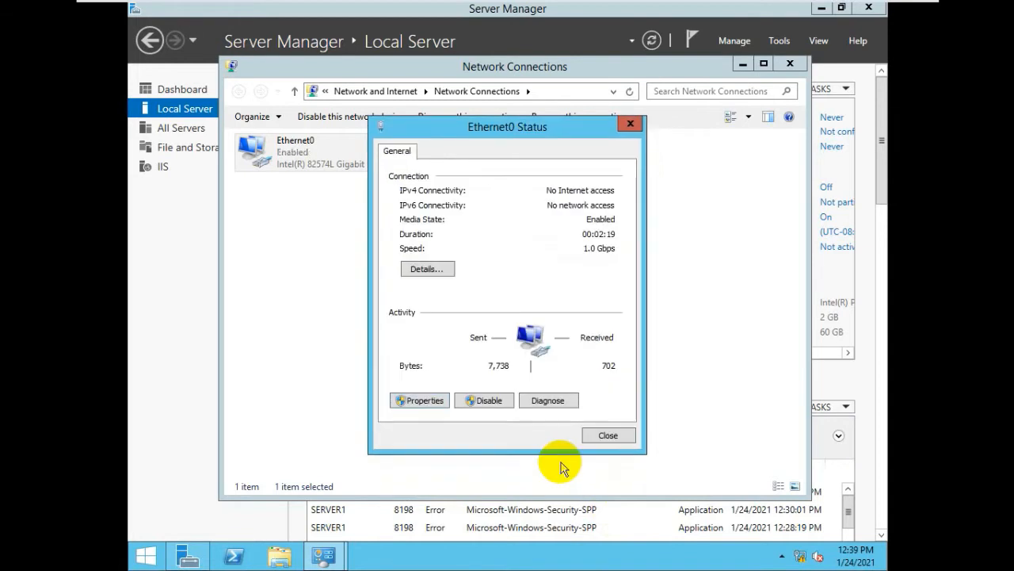
pyautogui.click(608, 435)
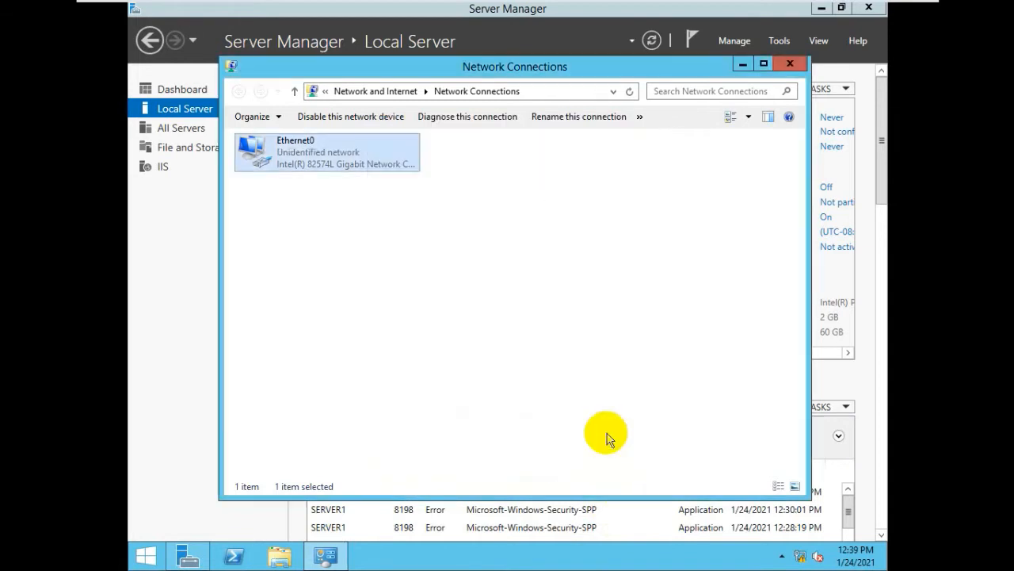
pyautogui.click(791, 64)
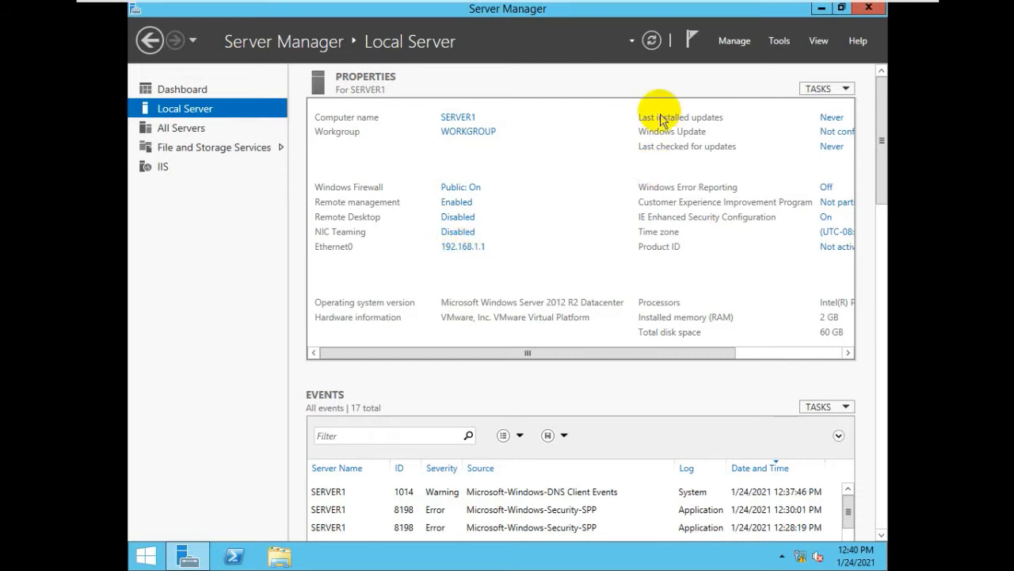
pyautogui.click(653, 42)
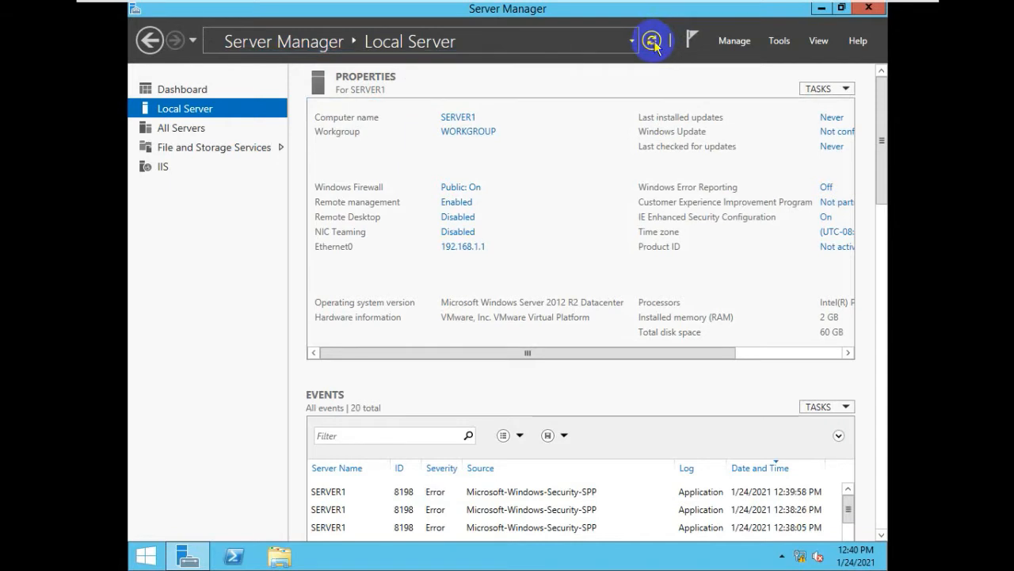
pyautogui.click(653, 42)
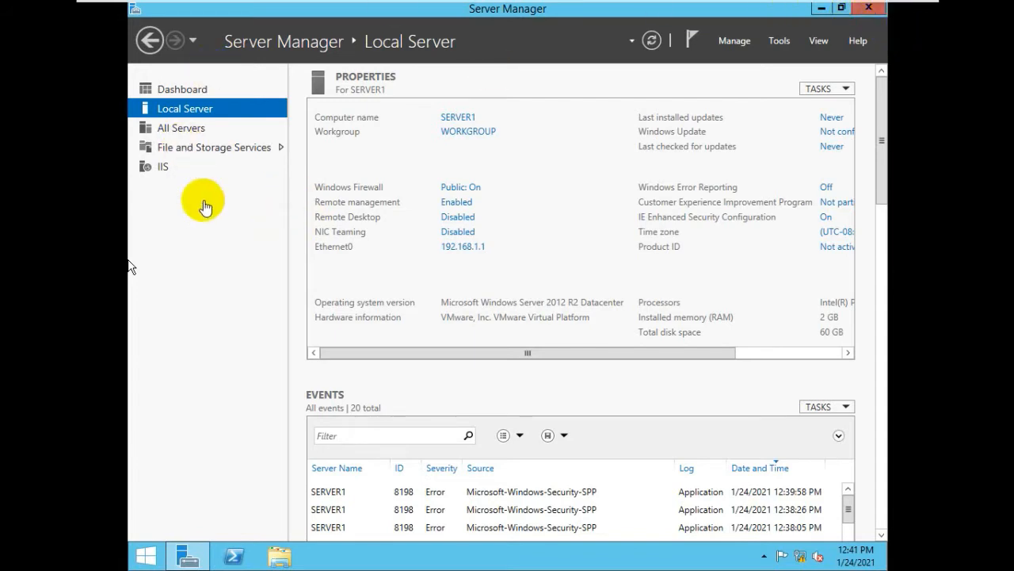
pyautogui.click(743, 46)
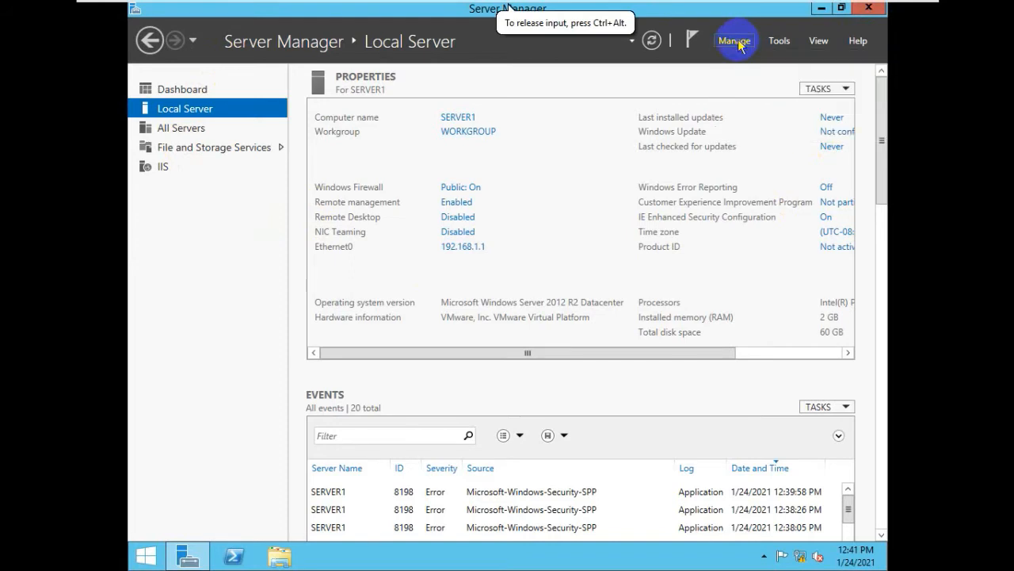
# Launch the Add Roles and Features Wizard with role-based or feature-based installation.
pyautogui.click(740, 45)
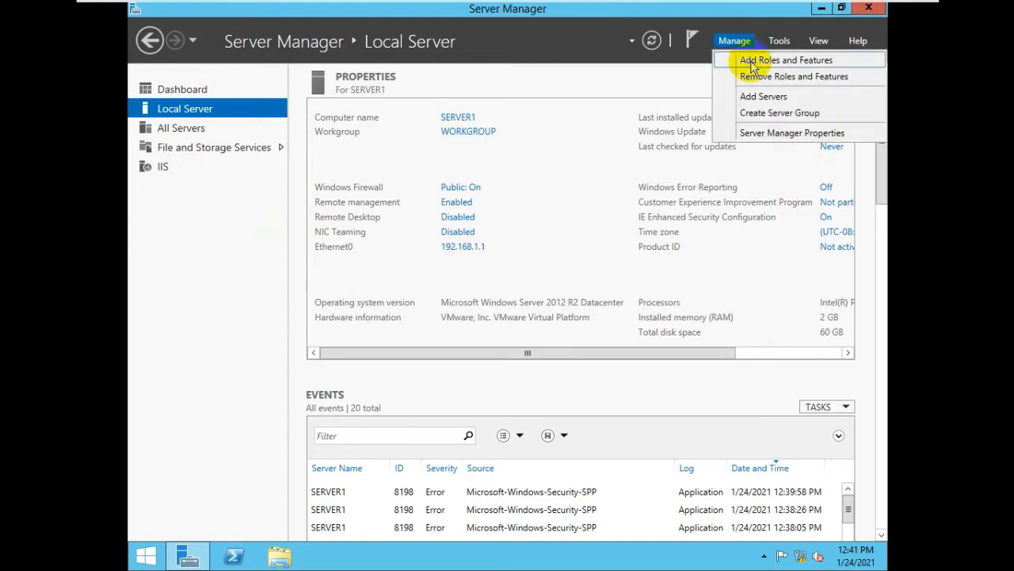
pyautogui.click(752, 63)
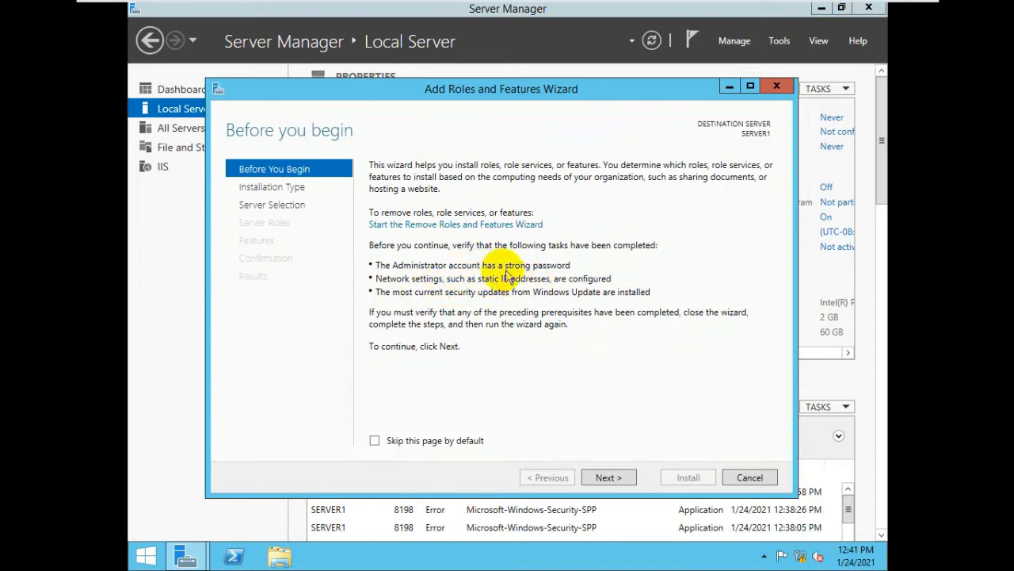
pyautogui.click(607, 478)
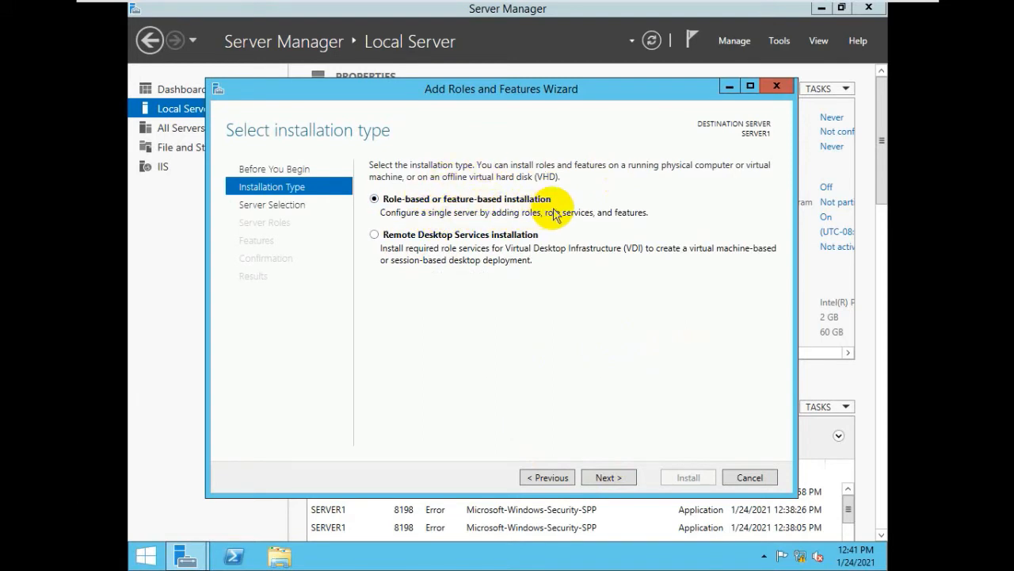
pyautogui.click(612, 478)
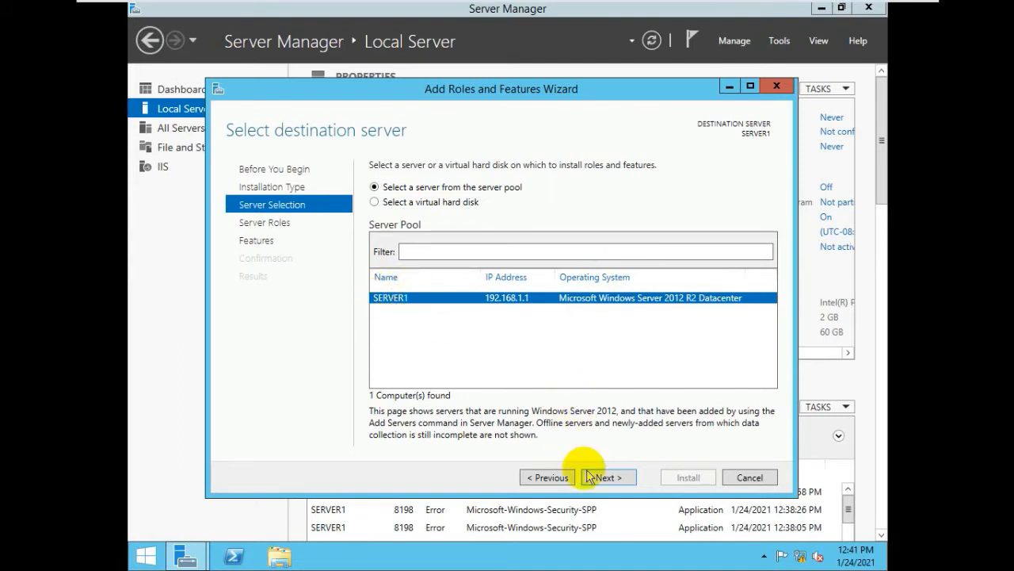
# Keep SERVER1 as destination and tick Active Directory Domain Services in the roles list.
pyautogui.click(619, 480)
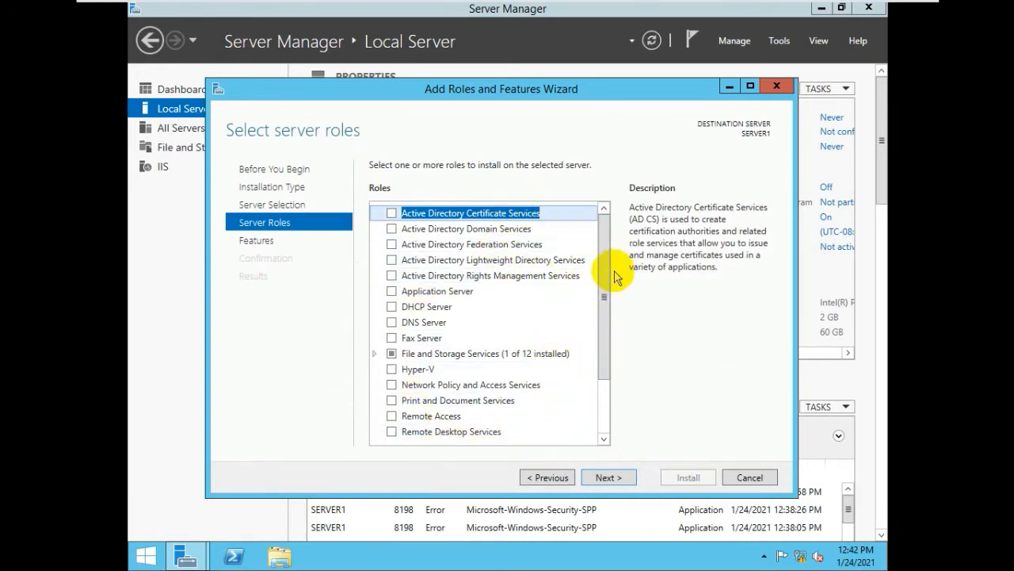
pyautogui.moveTo(603, 253); pyautogui.dragTo(607, 226)
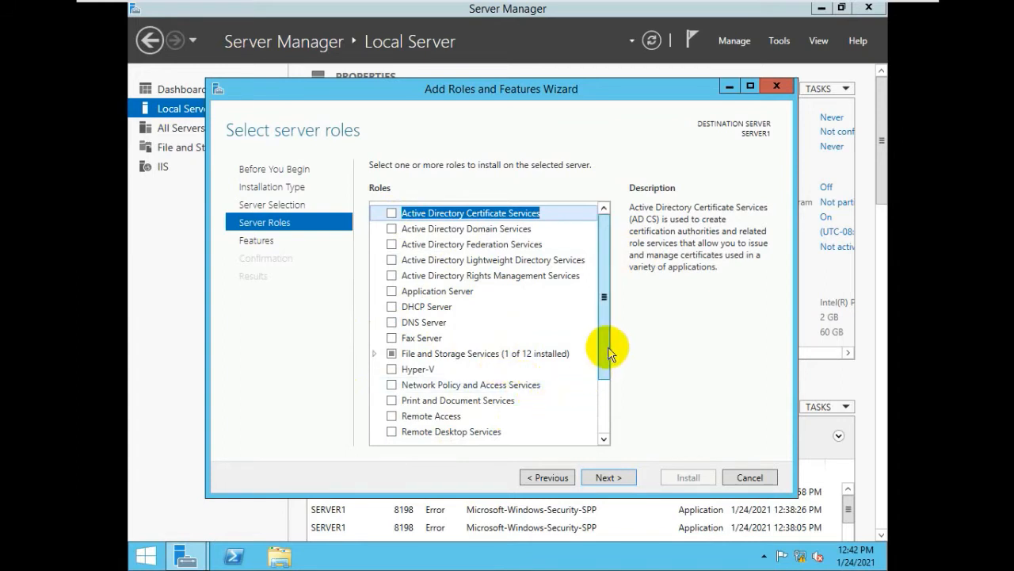
pyautogui.click(391, 229)
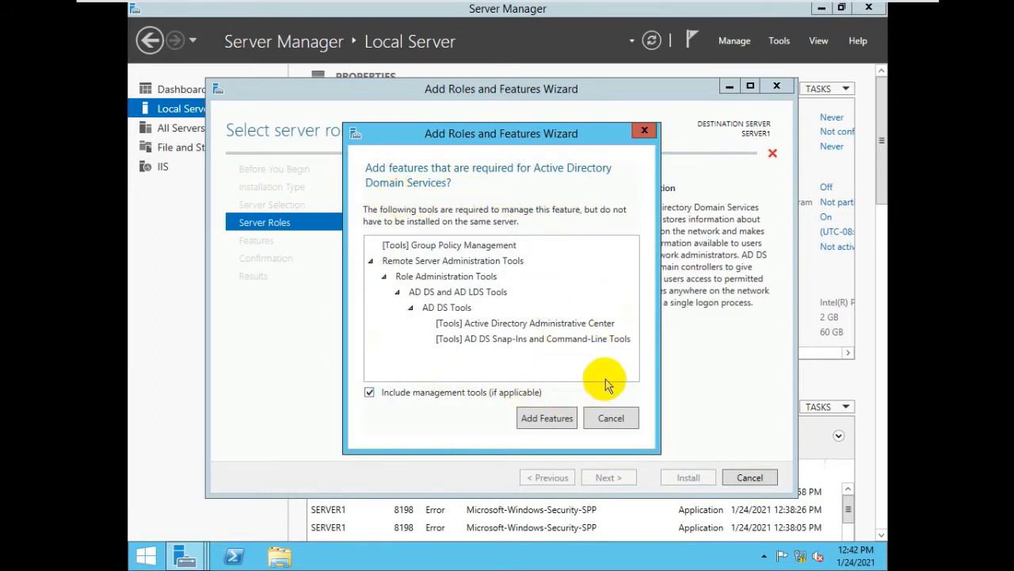
# Accept the required AD DS management features and advance past Features to the AD DS page.
pyautogui.click(547, 417)
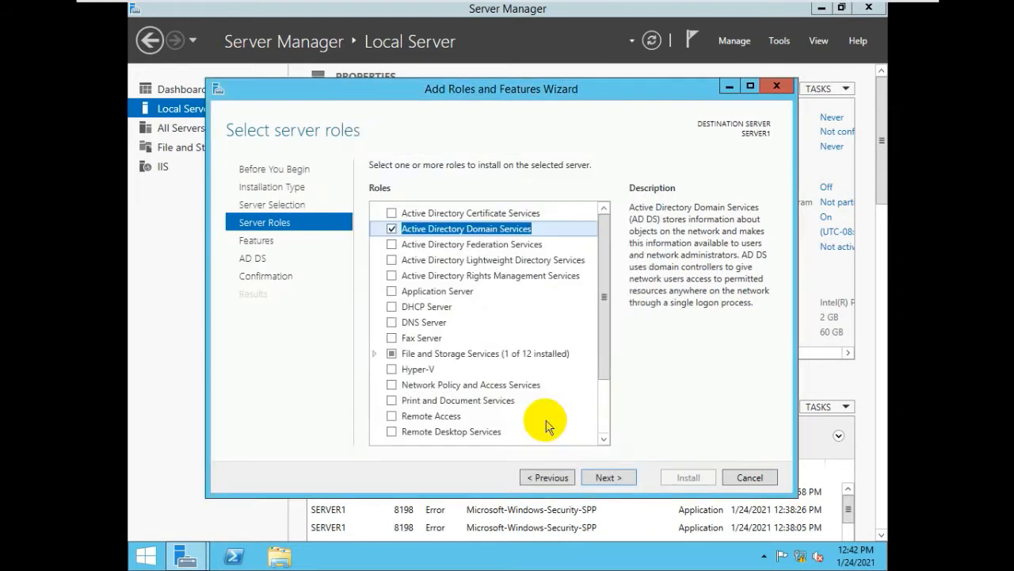
pyautogui.click(607, 477)
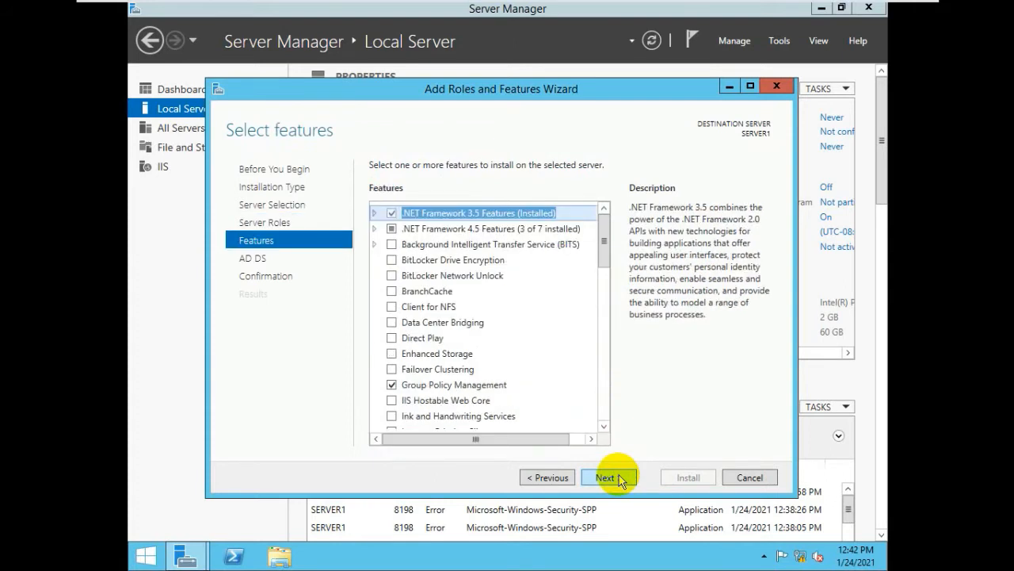
pyautogui.click(622, 482)
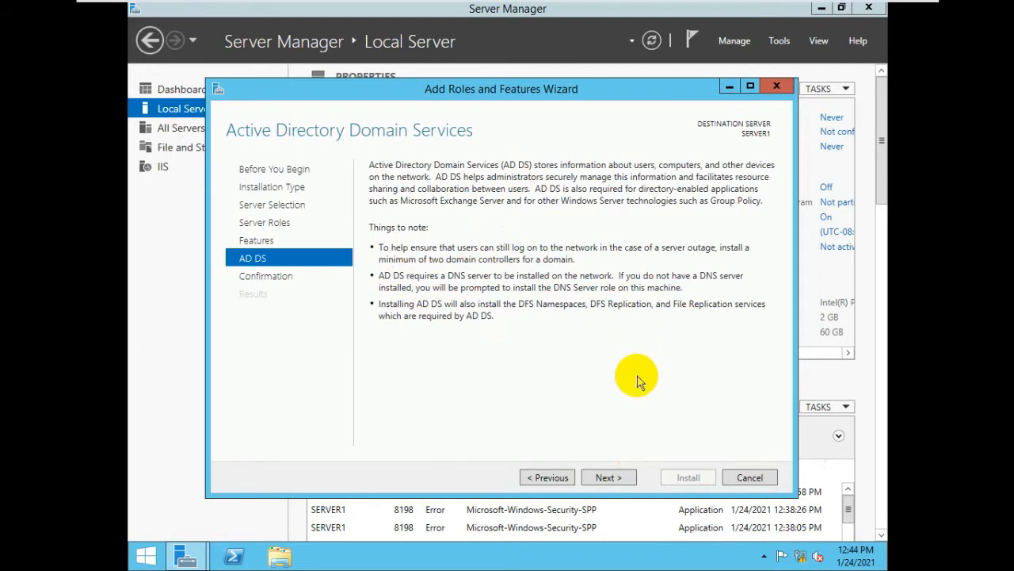
# Go back to review Server Roles, then advance through Features and AD DS to the installation confirmation.
pyautogui.click(546, 477)
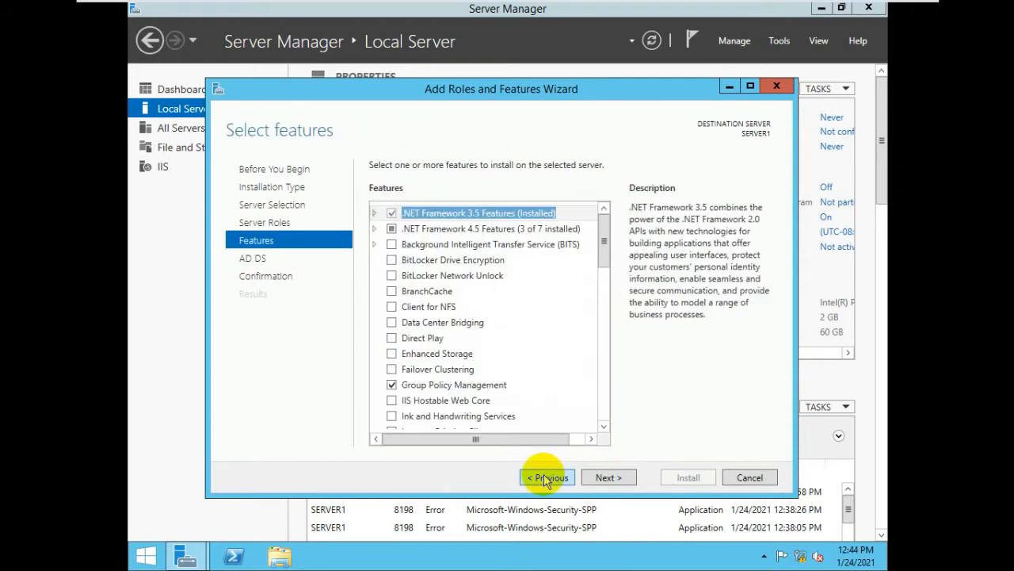
pyautogui.click(546, 478)
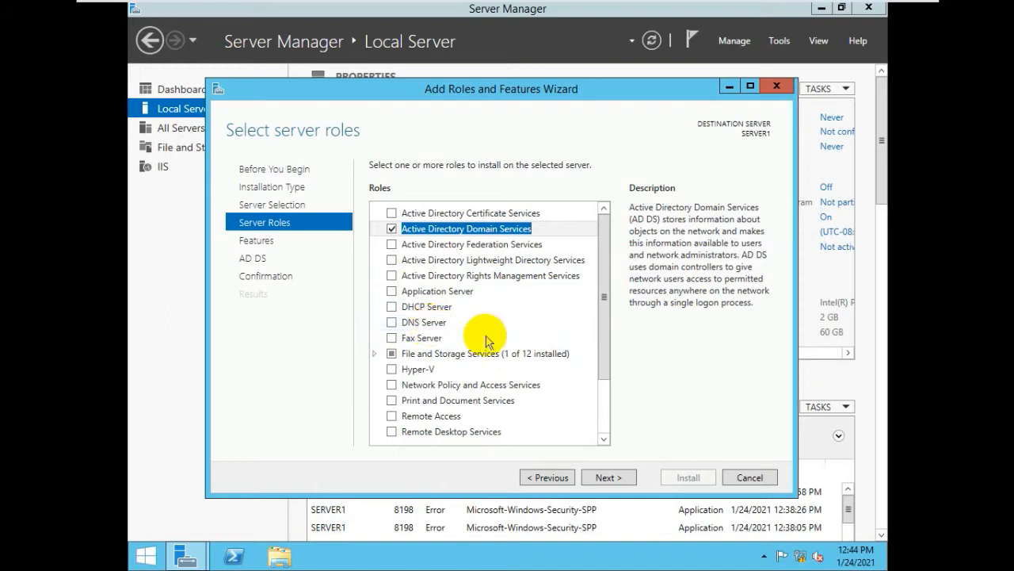
pyautogui.click(606, 478)
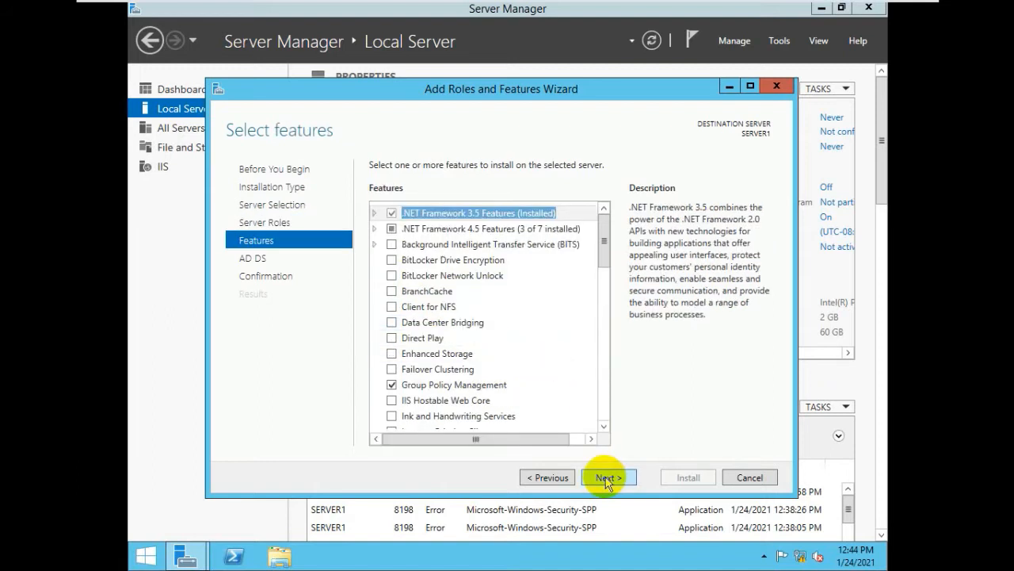
pyautogui.click(606, 478)
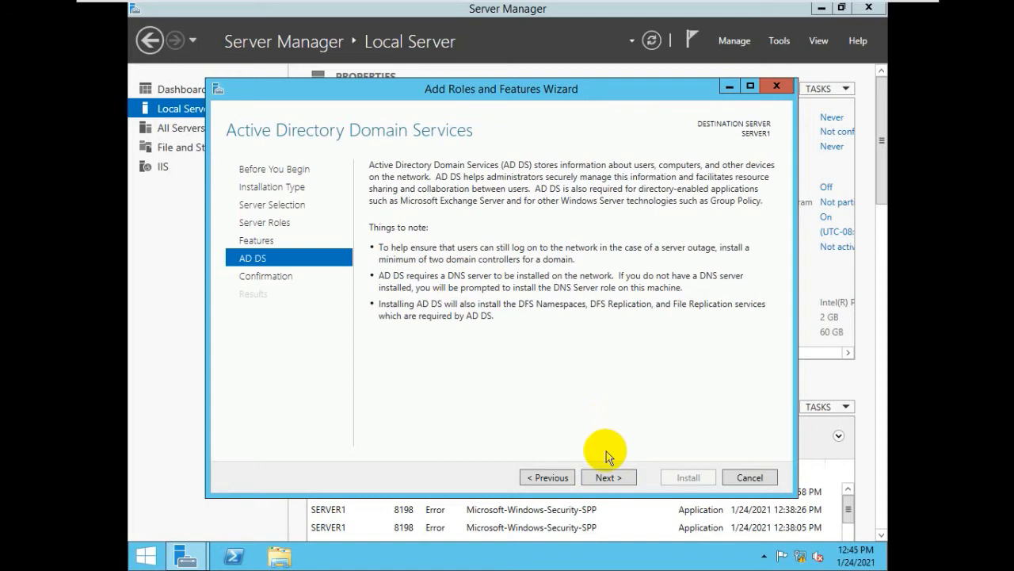
pyautogui.click(609, 477)
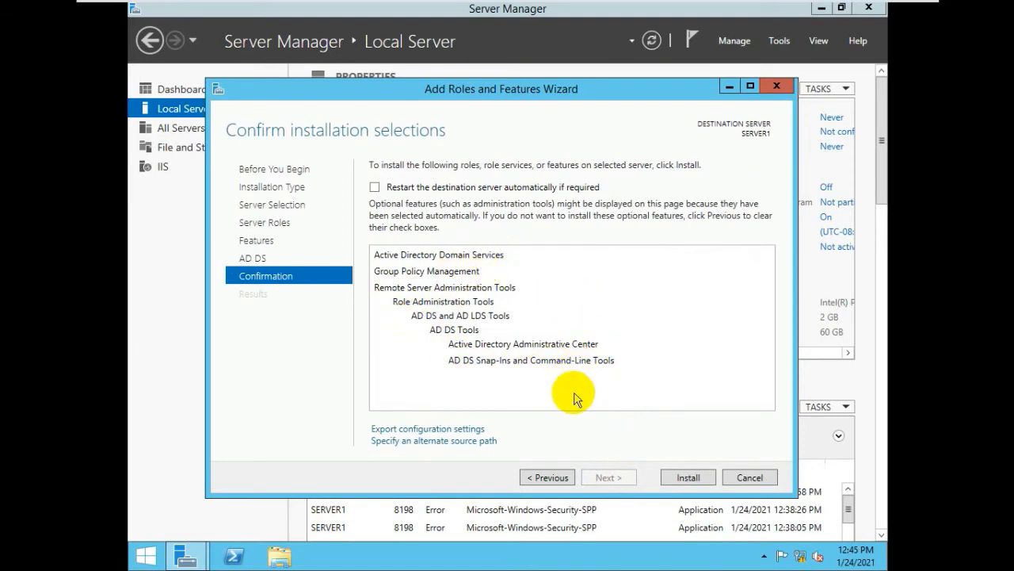
# Install AD DS, Group Policy Management and the AD DS tools on SERVER1 and wait for success.
pyautogui.click(689, 477)
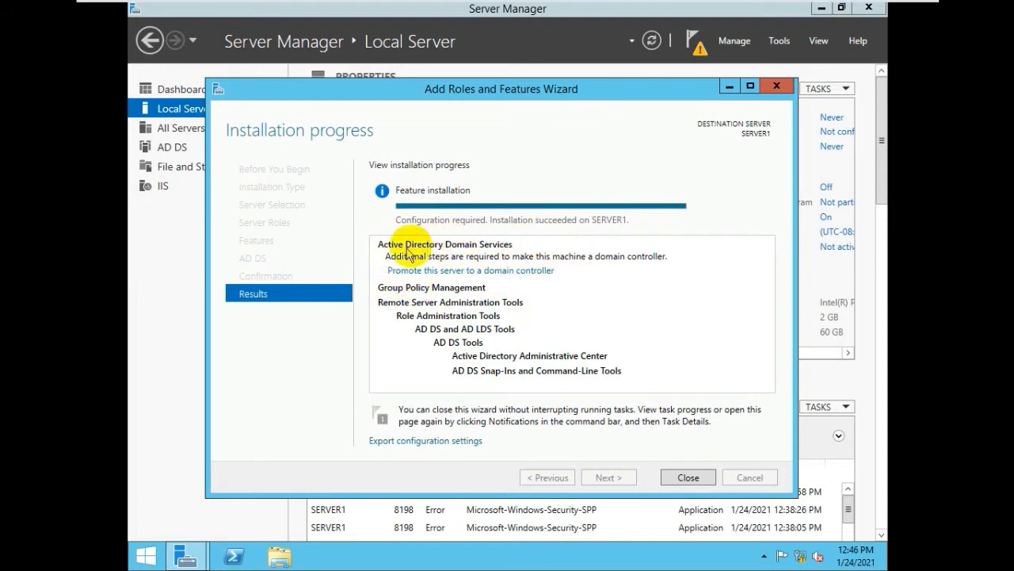
# Close the finished install and launch the AD DS Configuration Wizard from the post-deployment promotion notification.
pyautogui.click(688, 478)
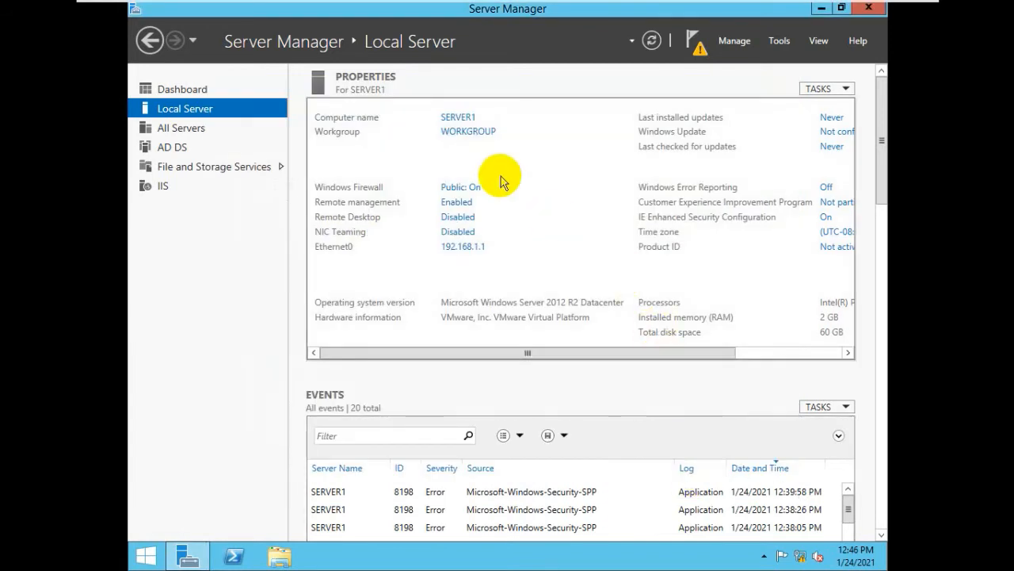
pyautogui.click(701, 53)
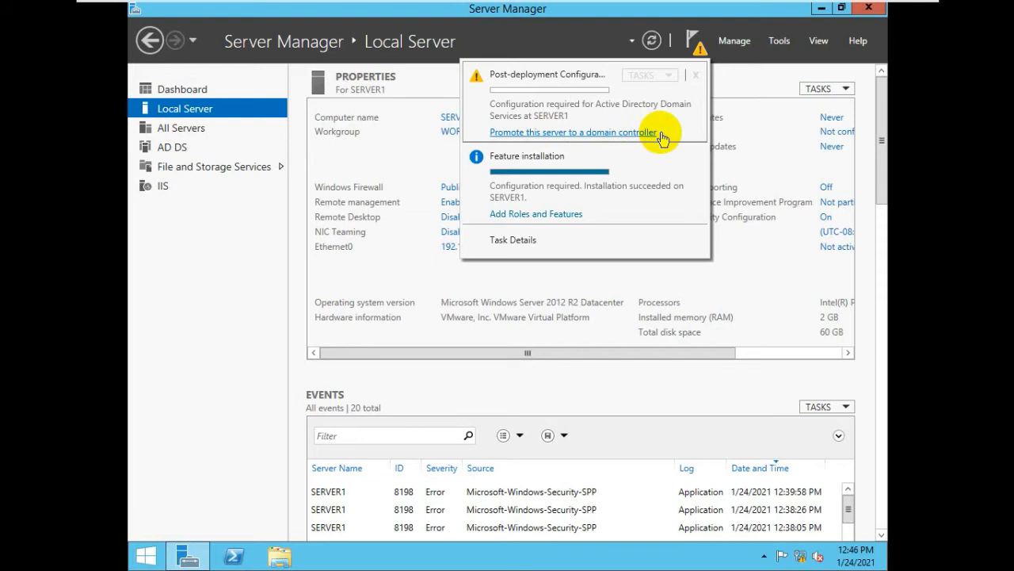
pyautogui.click(574, 132)
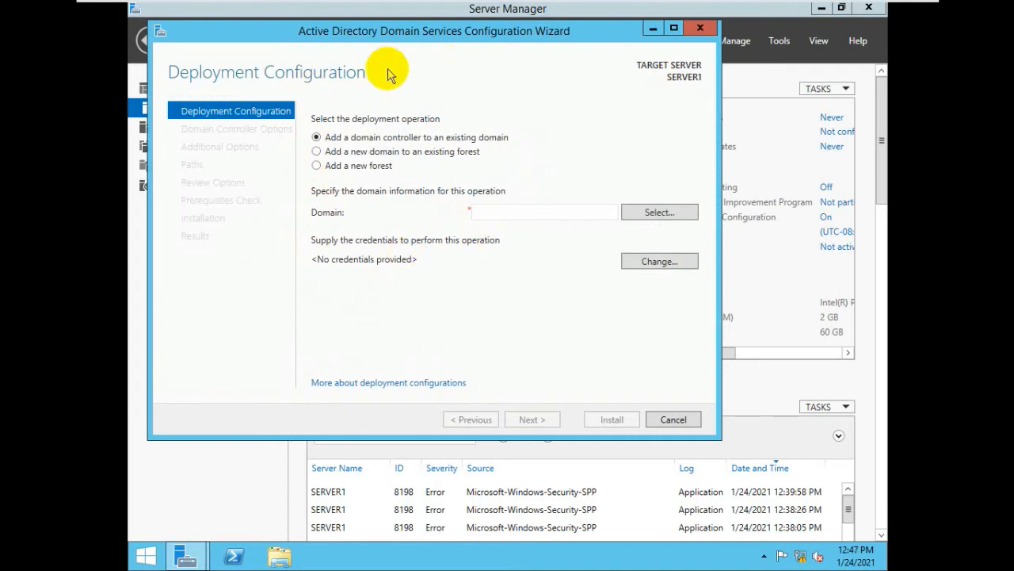
# Choose 'Add a new forest' in Deployment Configuration, ready to enter the root domain name.
pyautogui.click(75, 9)
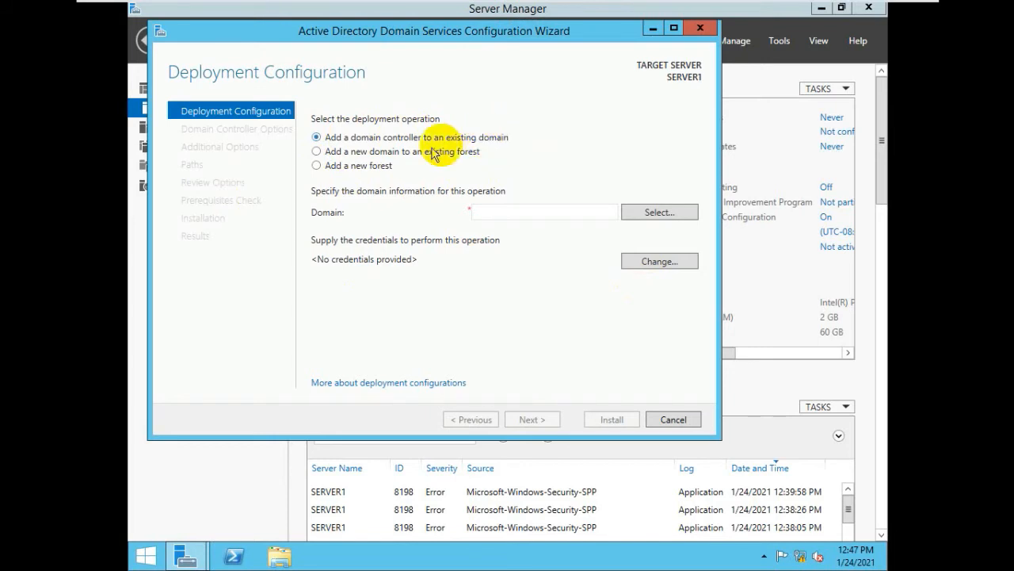
pyautogui.click(318, 152)
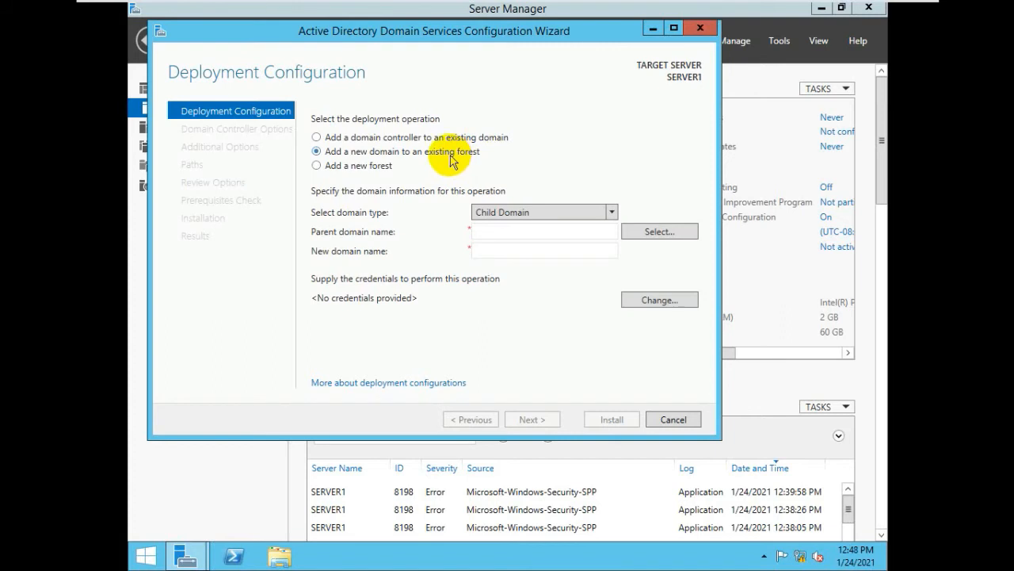
pyautogui.click(346, 173)
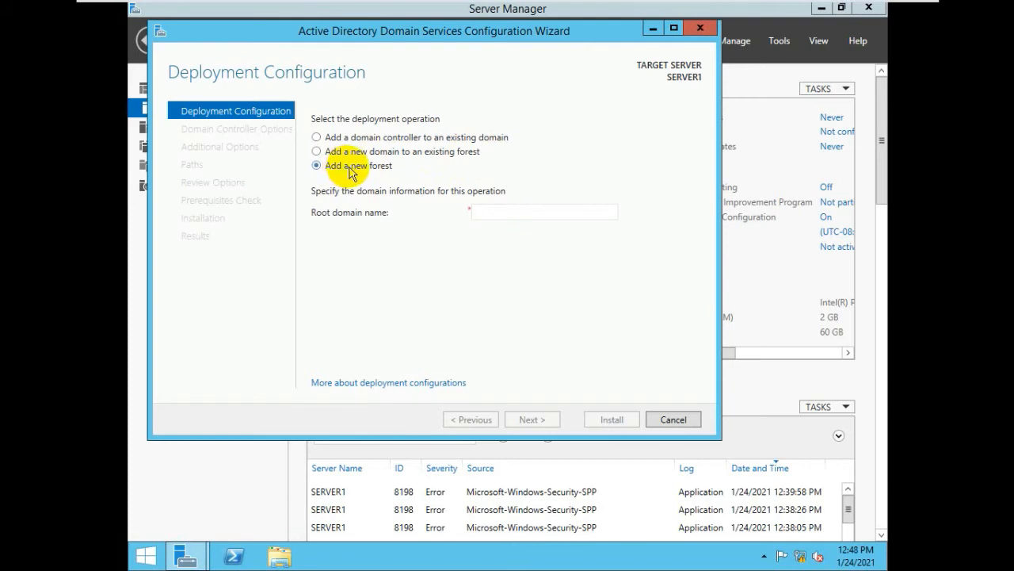
pyautogui.click(487, 212)
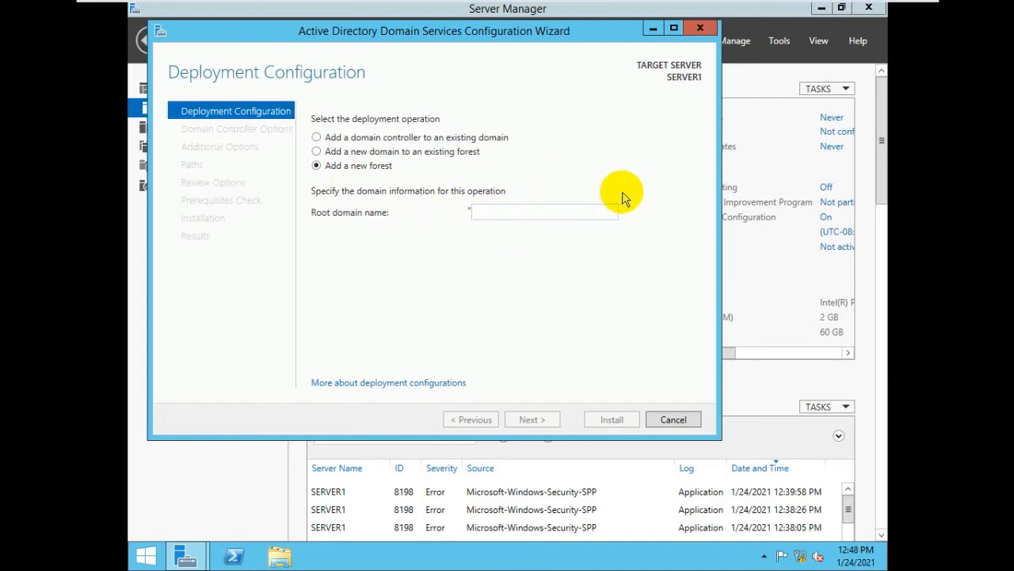
# Enter CSS.net as the root domain name and submit the deployment settings.
pyautogui.write('CSS')
pyautogui.write('/')
pyautogui.press('BackSpace')
pyautogui.press('BackSpace')
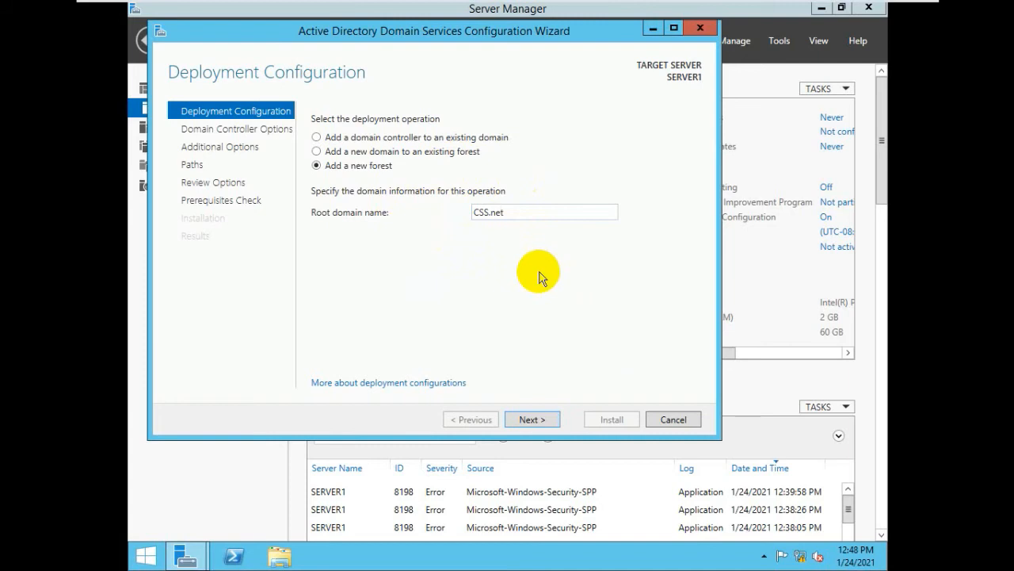
pyautogui.click(545, 421)
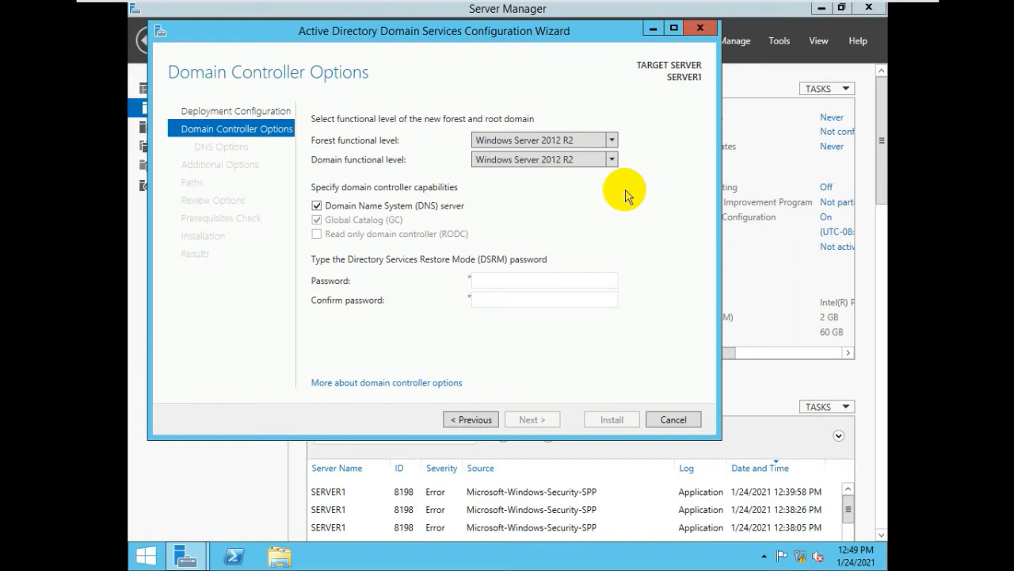
# Leave both forest and domain functional levels at Windows Server 2012 R2.
pyautogui.click(611, 140)
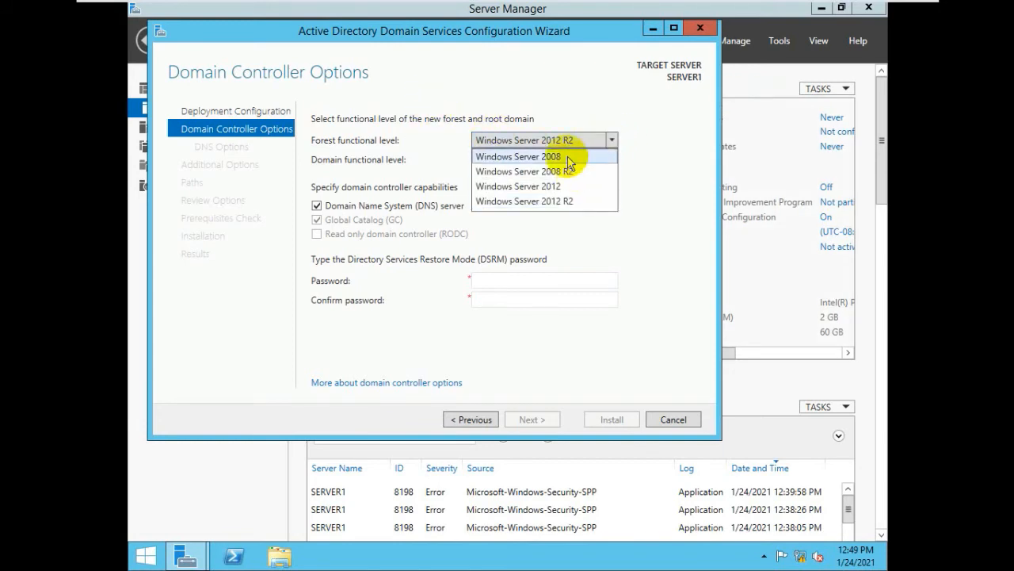
pyautogui.click(612, 141)
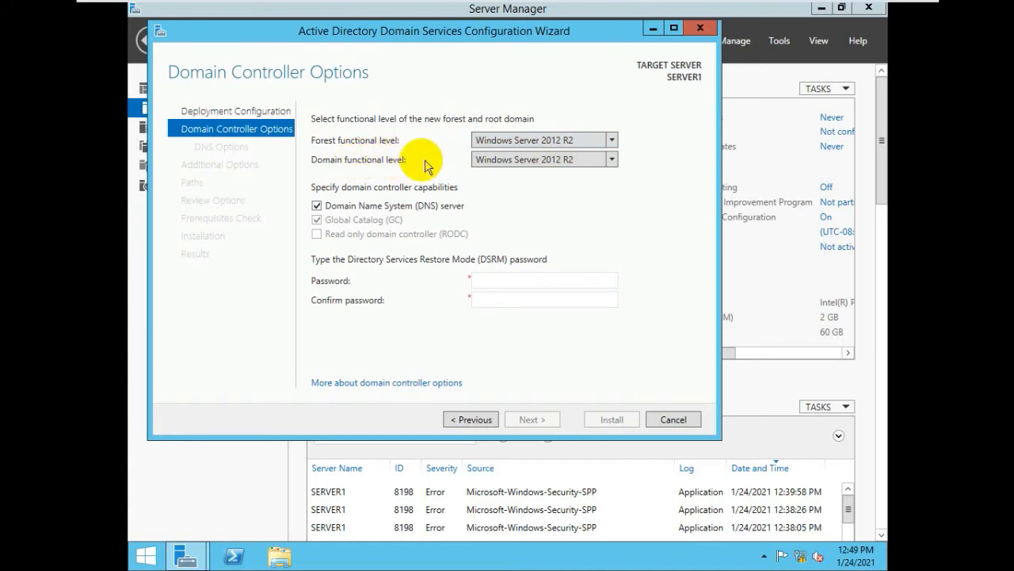
pyautogui.click(614, 162)
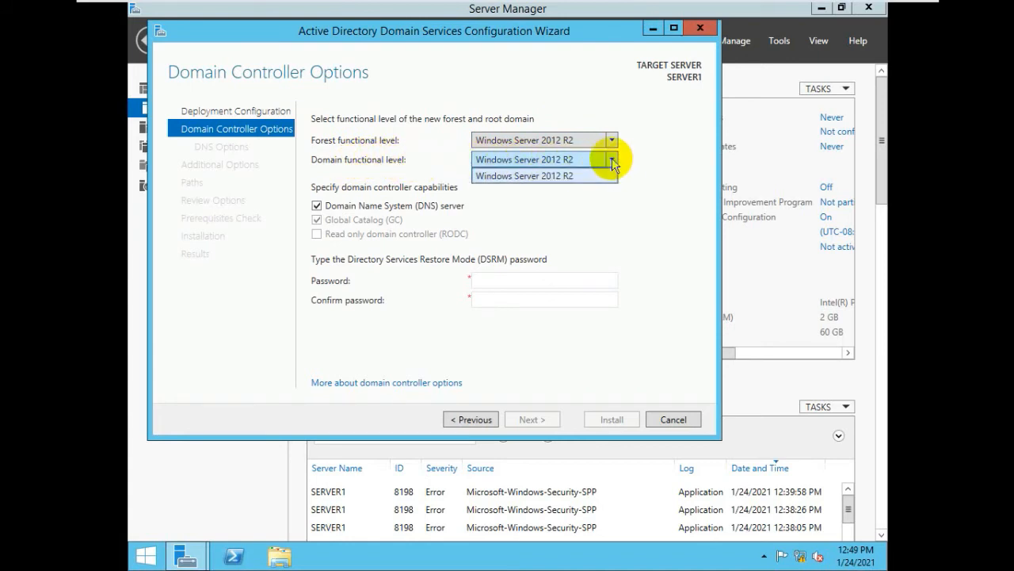
pyautogui.click(612, 162)
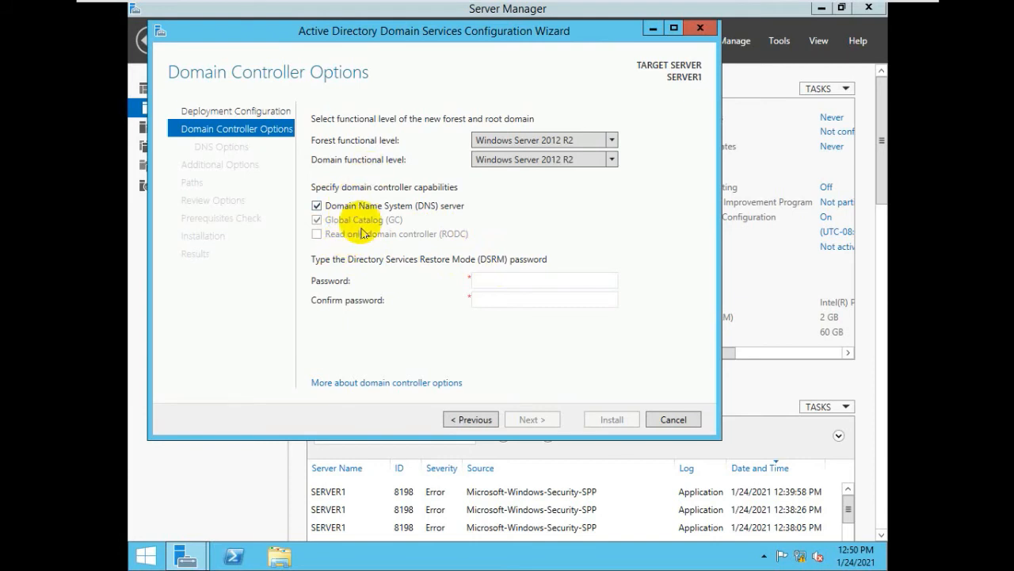
# Enter the DSRM password in both password fields and continue to DNS Options.
pyautogui.click(539, 279)
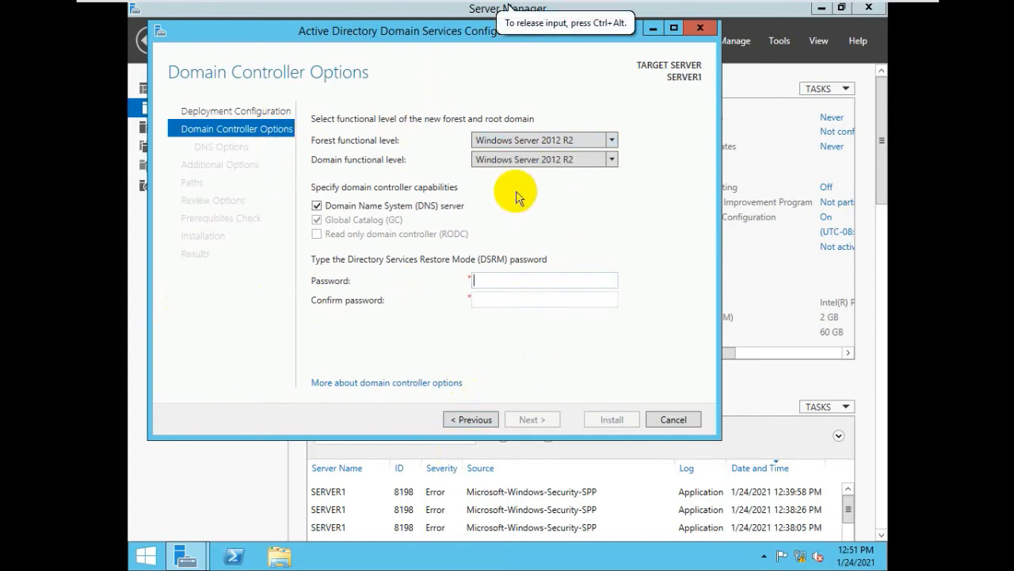
pyautogui.click(511, 283)
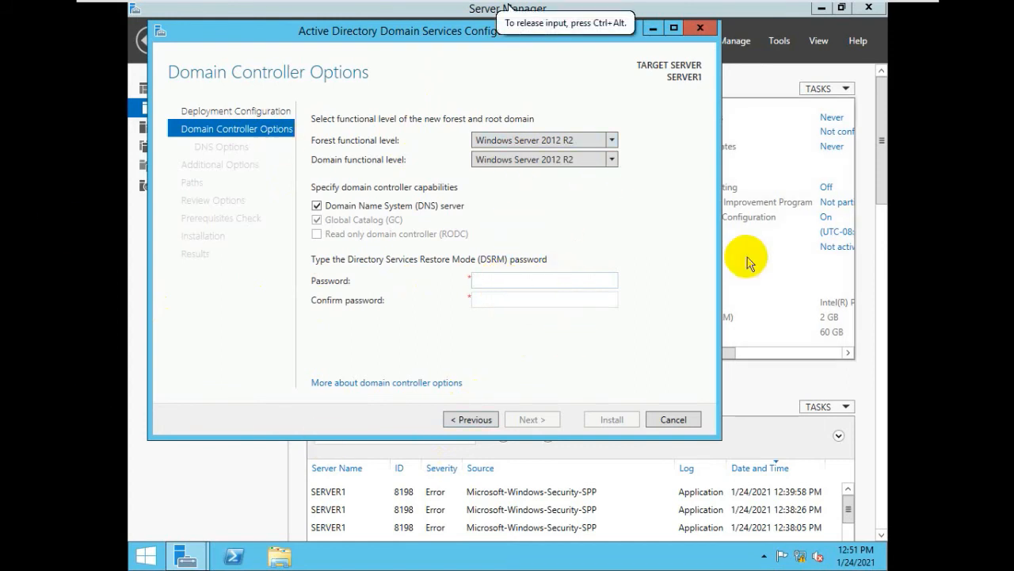
pyautogui.write('Pa')
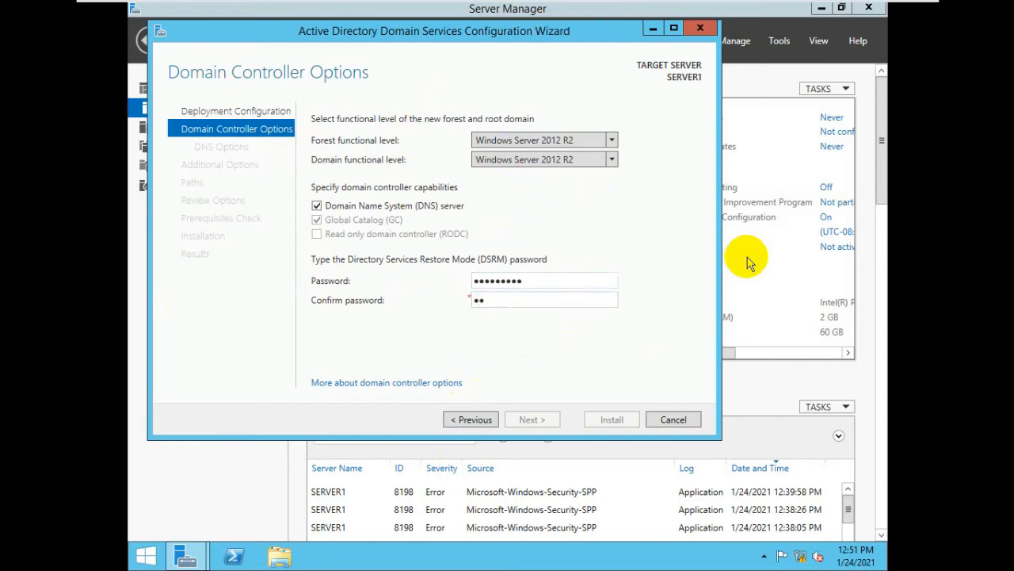
pyautogui.write('d1!')
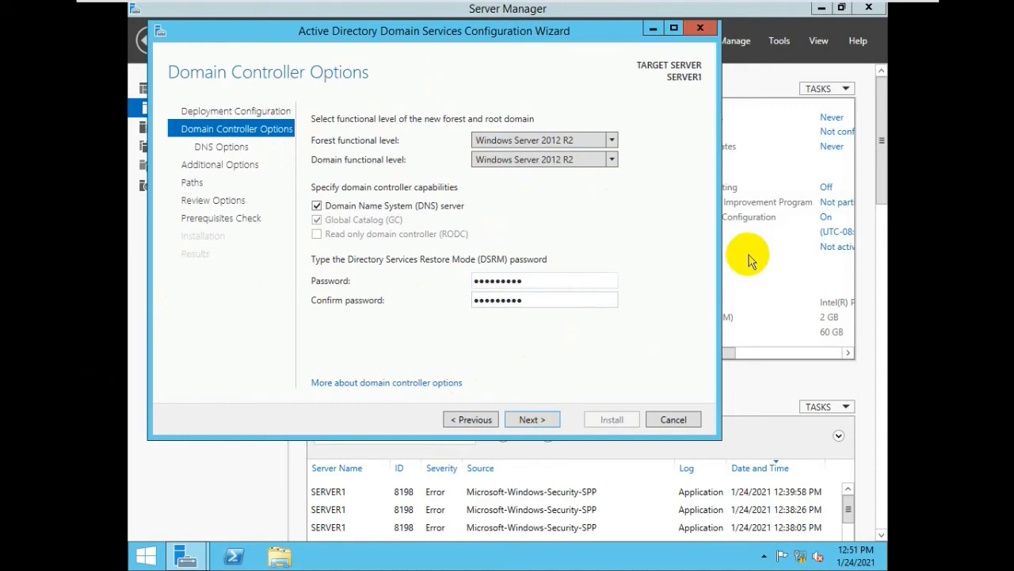
pyautogui.click(532, 420)
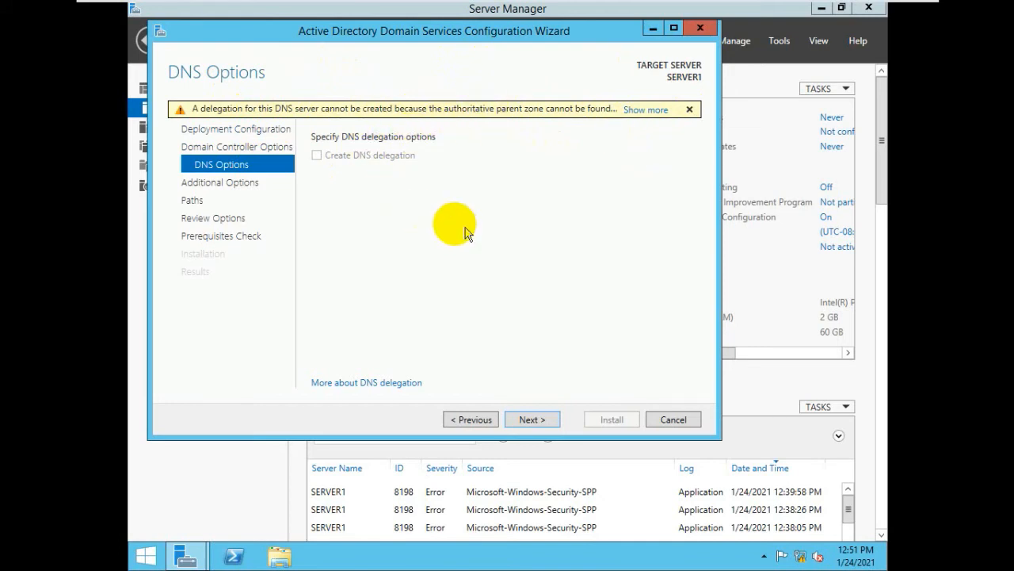
# Pass DNS Options and keep NetBIOS name CSS, reaching the Paths page.
pyautogui.click(531, 420)
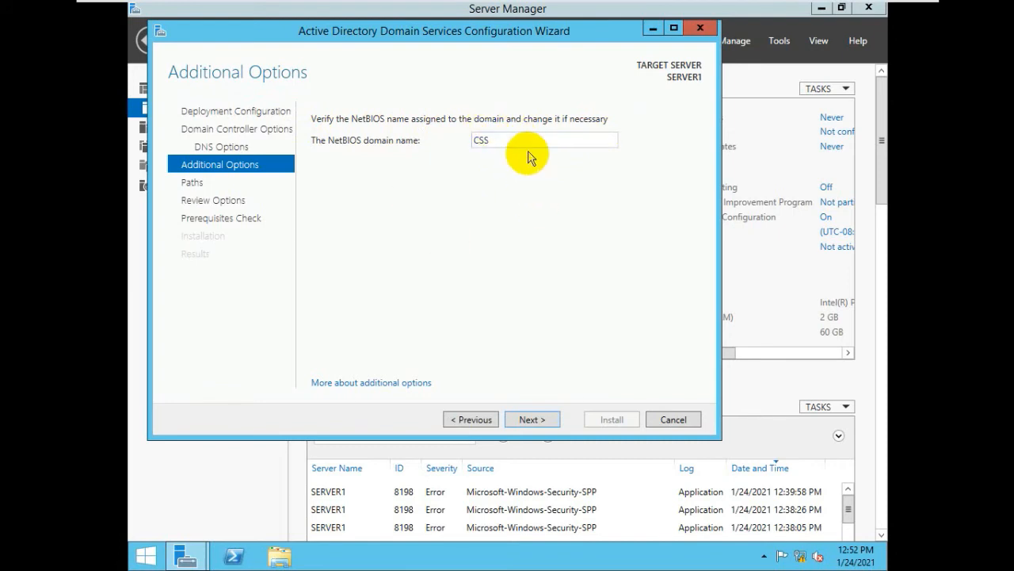
pyautogui.click(529, 421)
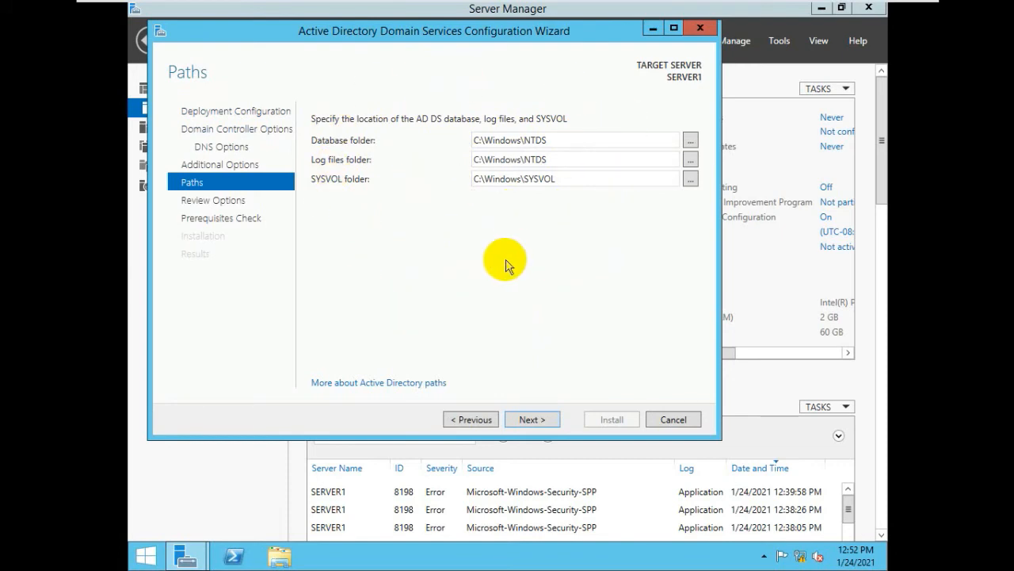
# Keep the default NTDS and SYSVOL paths, review the CSS.net settings, and run prerequisite checks.
pyautogui.click(541, 425)
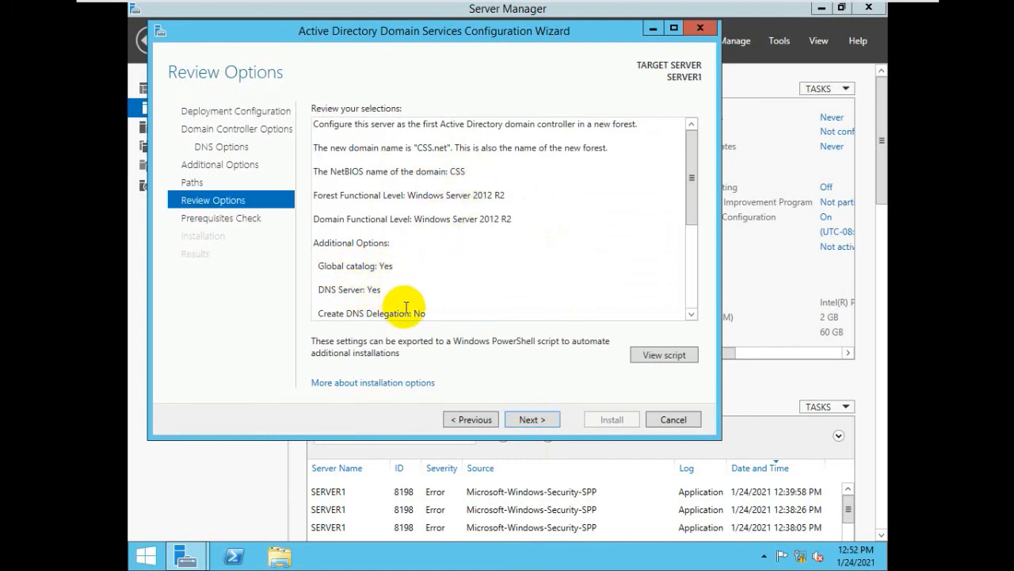
pyautogui.scroll(-2, 388, 297)
pyautogui.scroll(-2, 436, 233)
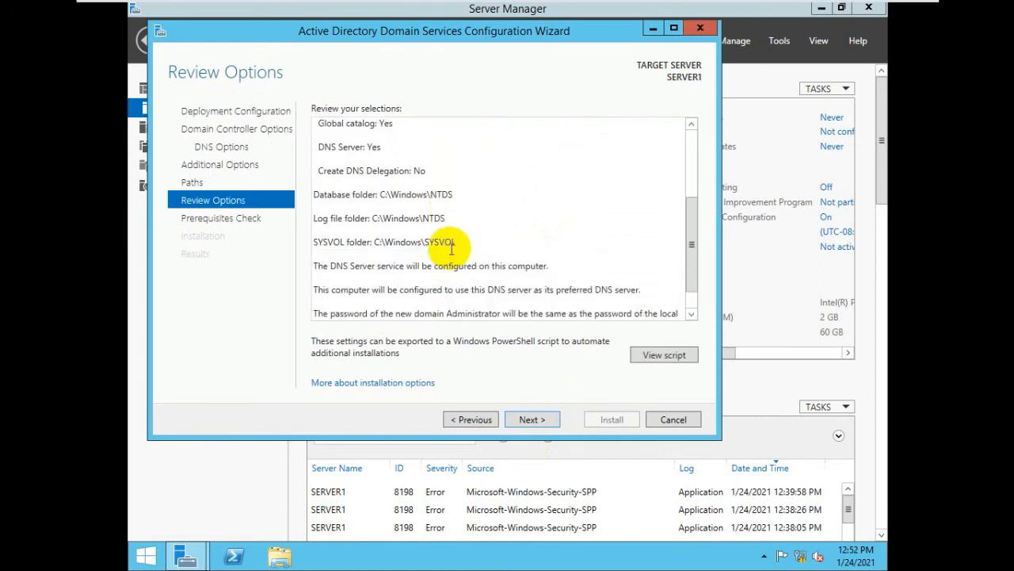
pyautogui.scroll(-2, 452, 248)
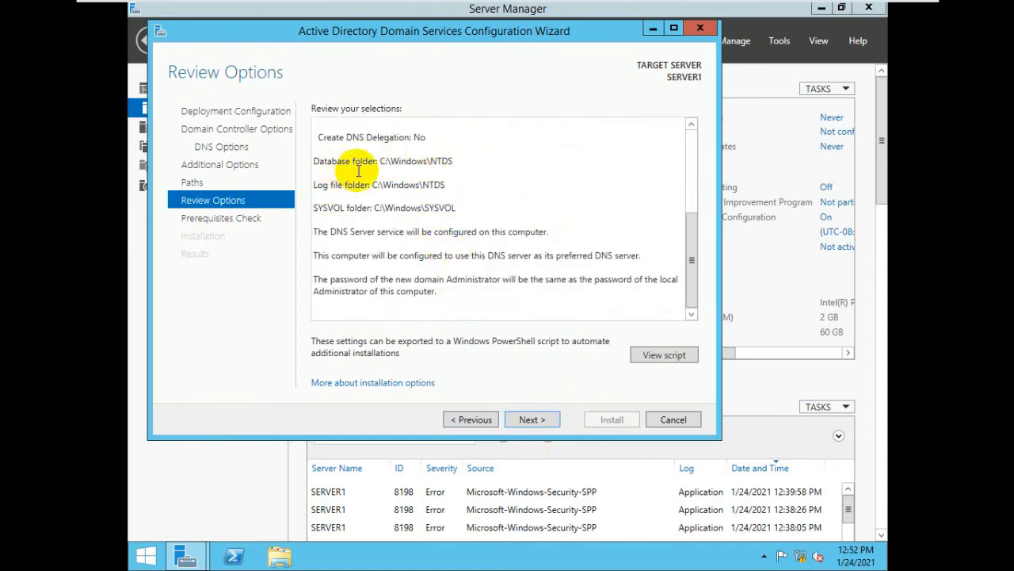
pyautogui.click(530, 420)
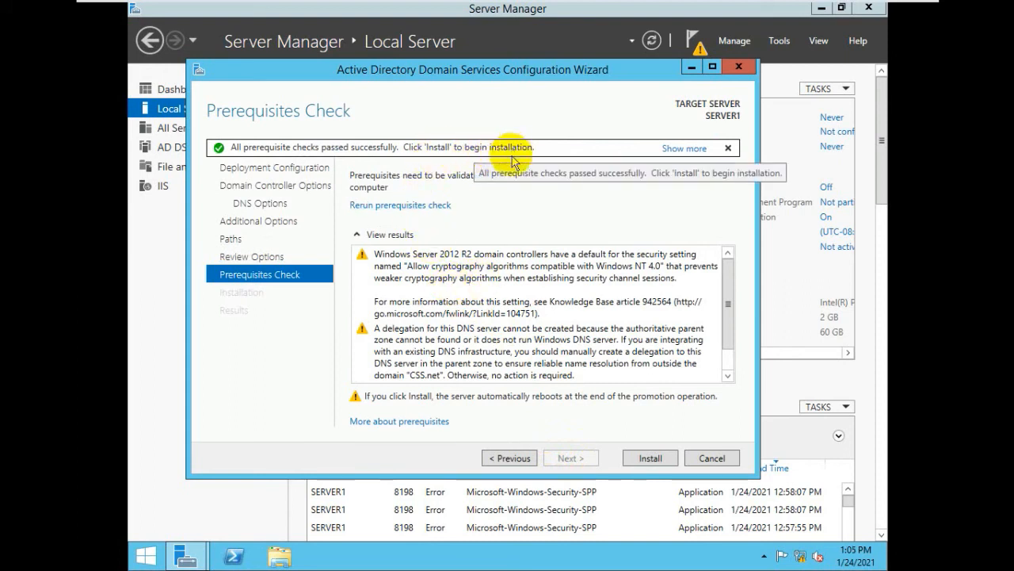
# Run the AD DS installation to promote SERVER1, ending at the restart notice.
pyautogui.click(648, 458)
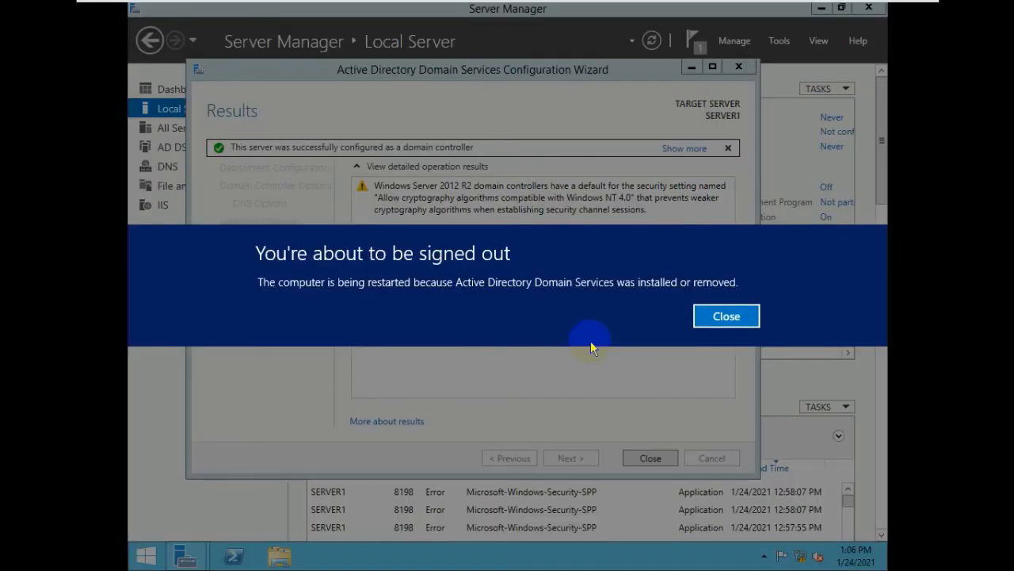
# Dismiss the sign-out notice so the server reboots to finish becoming a domain controller.
pyautogui.click(717, 316)
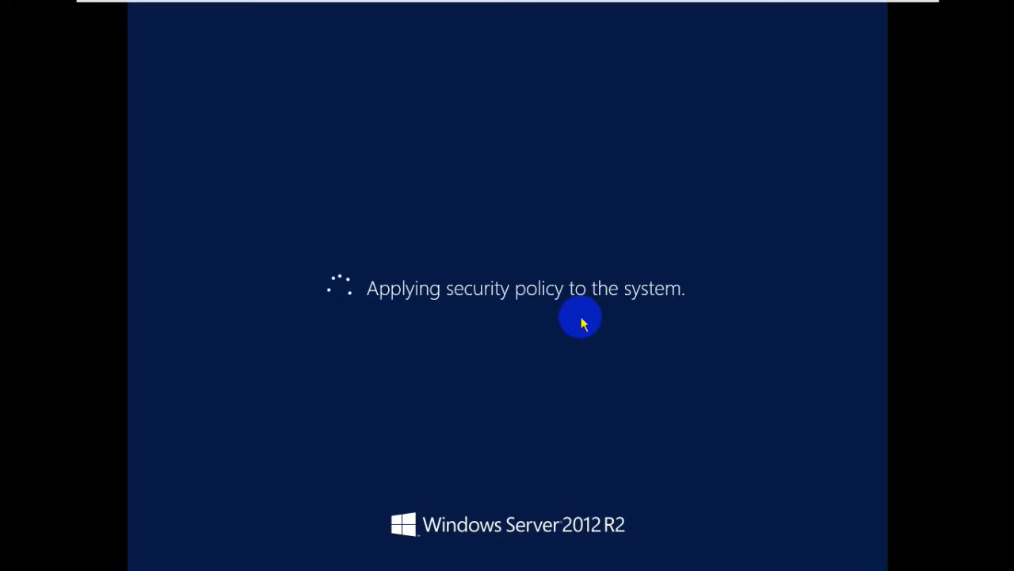
# After the reboot, sign in as CSS\Administrator with the account password.
pyautogui.press('Return')
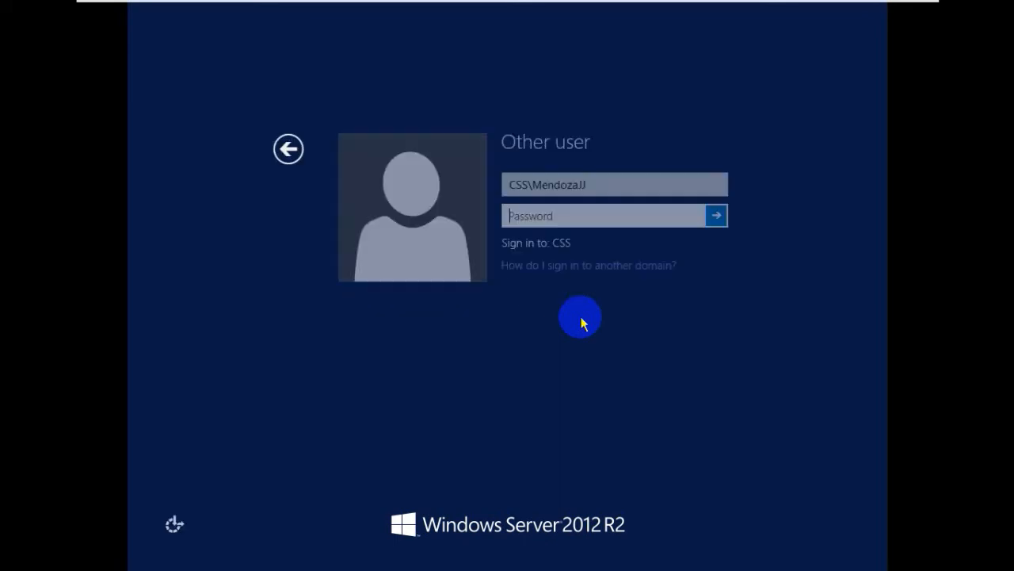
pyautogui.click(471, 217)
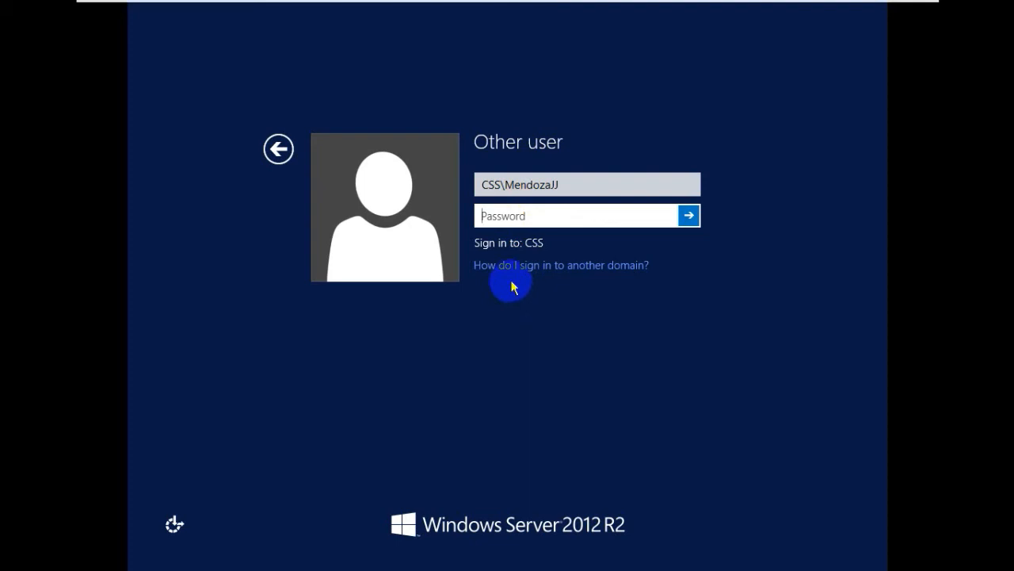
pyautogui.click(278, 149)
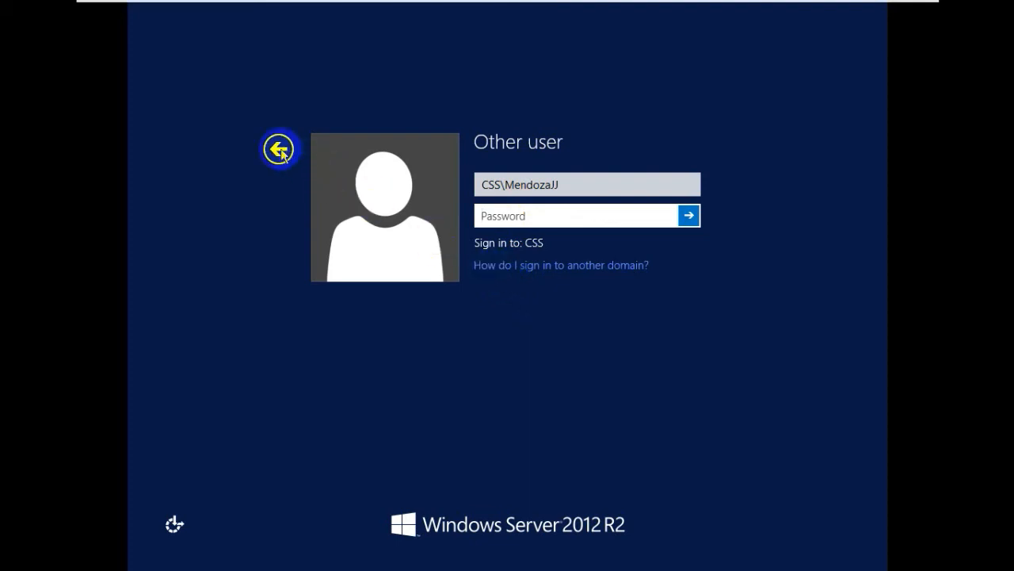
pyautogui.click(378, 214)
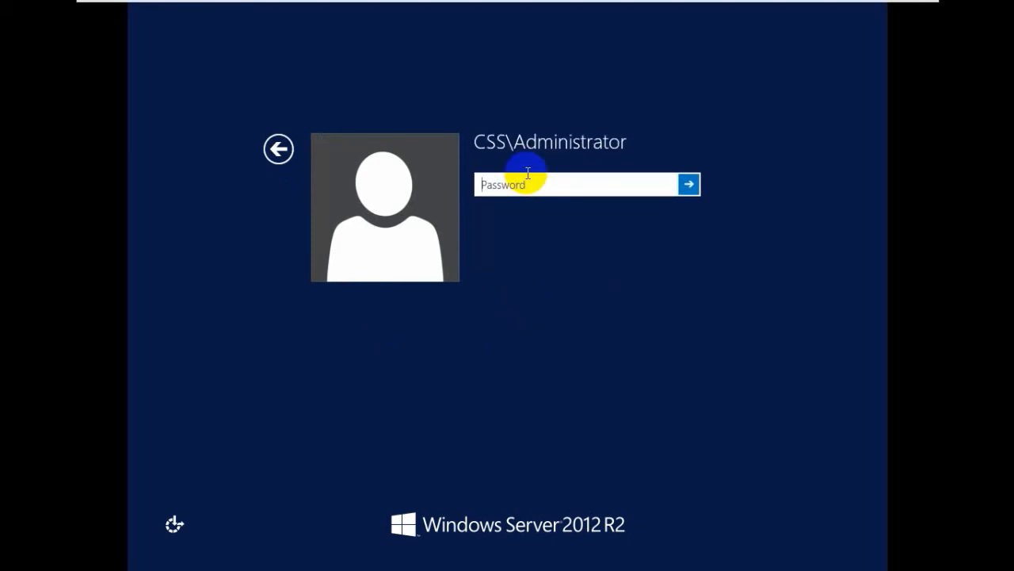
pyautogui.write('••')
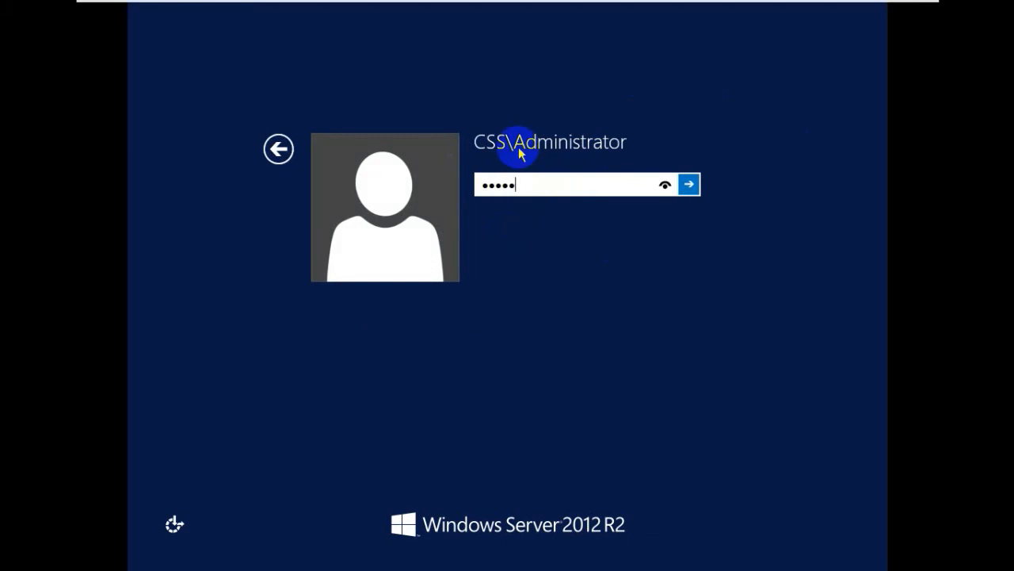
pyautogui.write('•••••••')
pyautogui.press('Return')
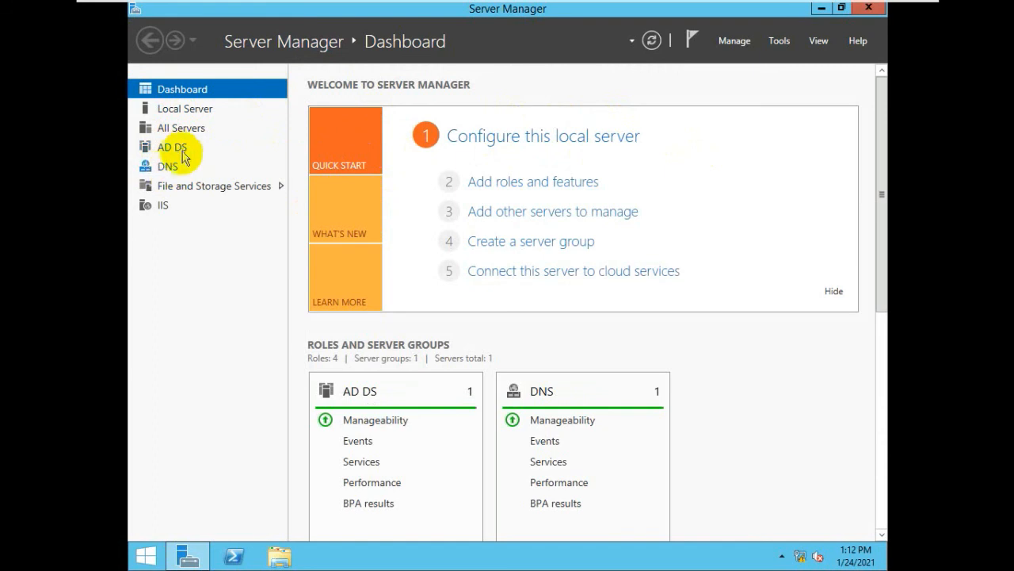
# Open System Properties for SERVER1 from the Local Server page, showing SERVER1.CSS.net.
pyautogui.click(182, 130)
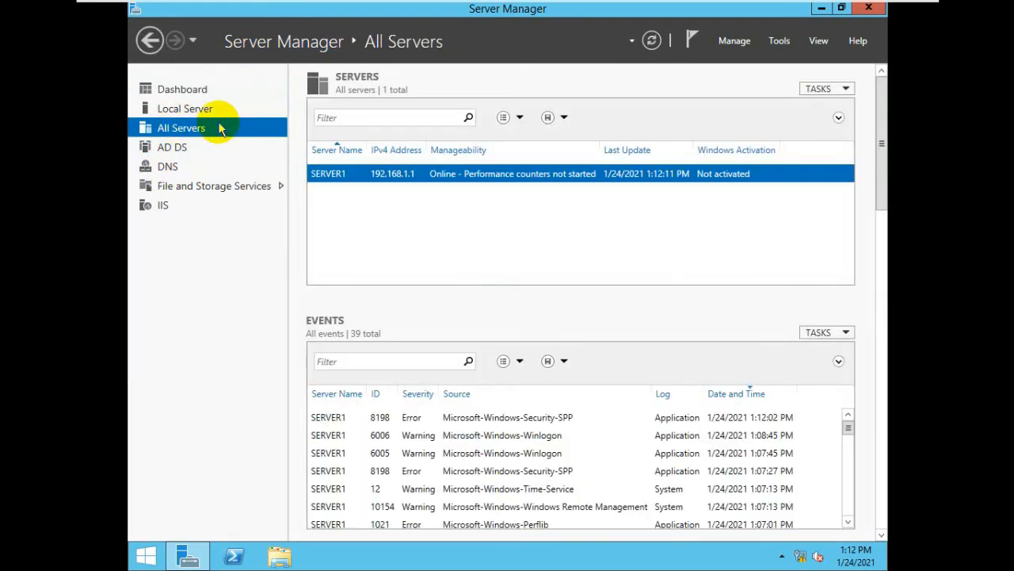
pyautogui.click(165, 108)
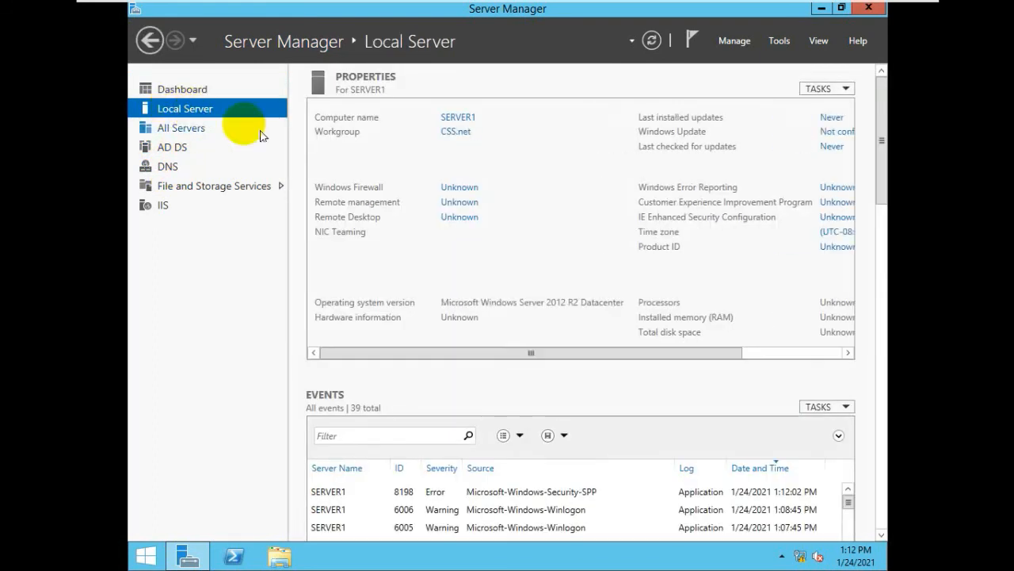
pyautogui.click(456, 118)
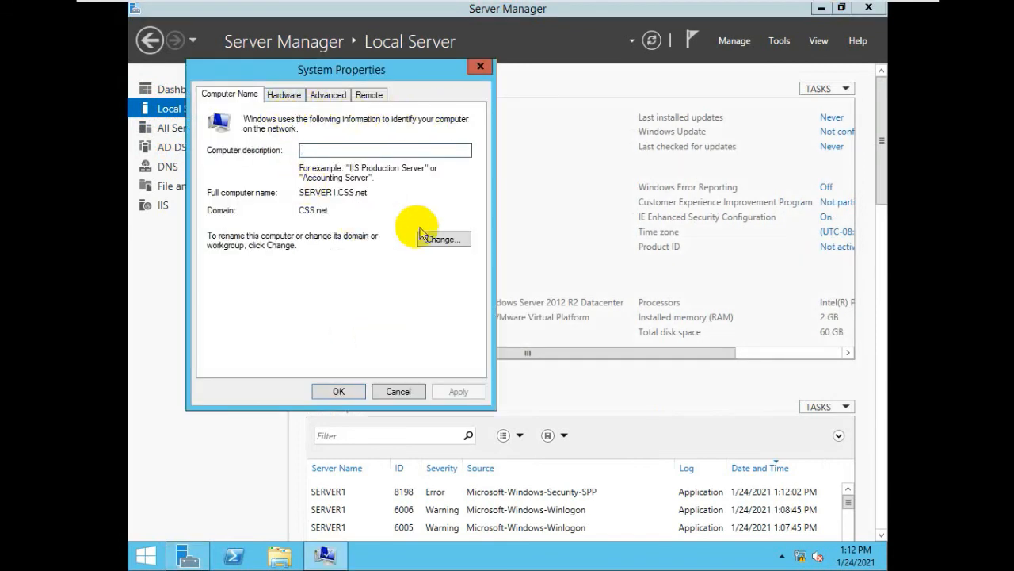
# Check that the name settings show SERVER1 in domain CSS.net, then cancel without changes and close System Properties.
pyautogui.click(443, 239)
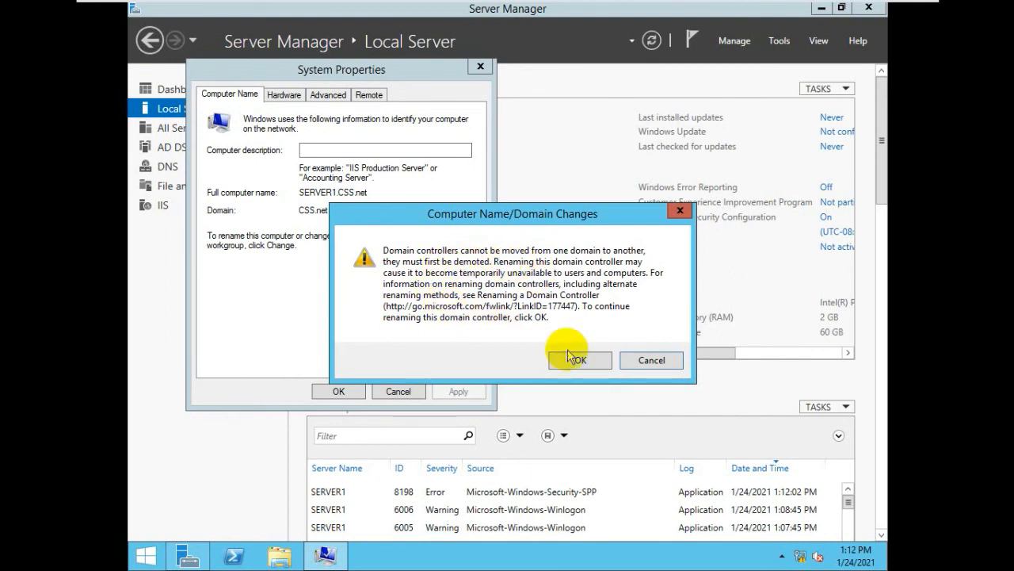
pyautogui.click(596, 361)
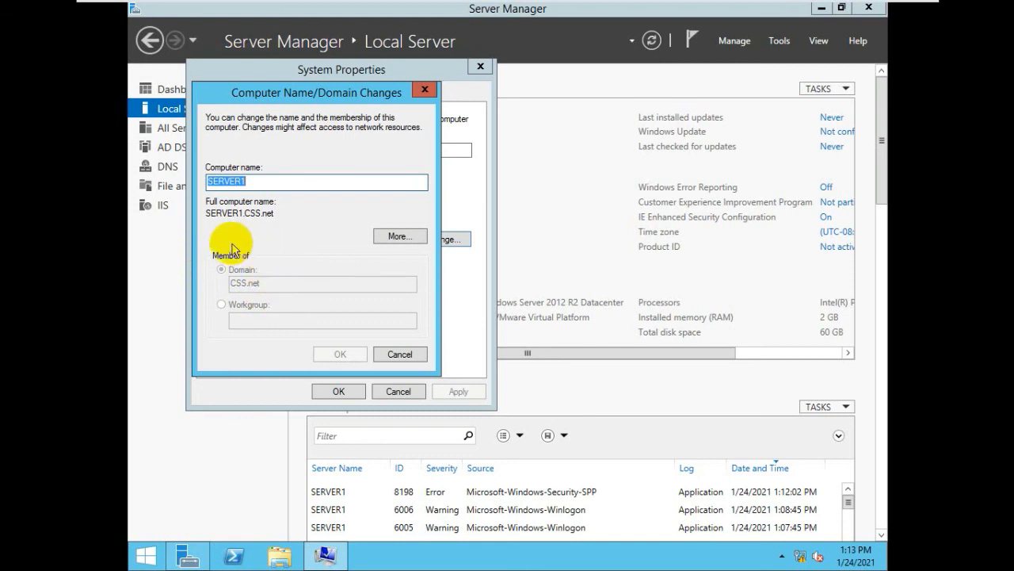
pyautogui.press('Escape')
pyautogui.press('Escape')
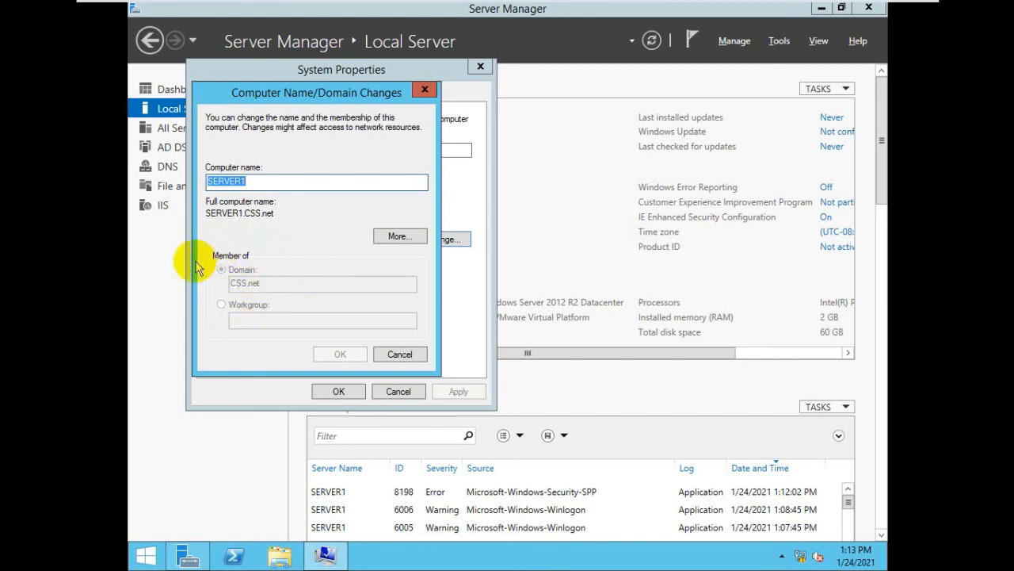
pyautogui.click(397, 354)
pyautogui.click(341, 390)
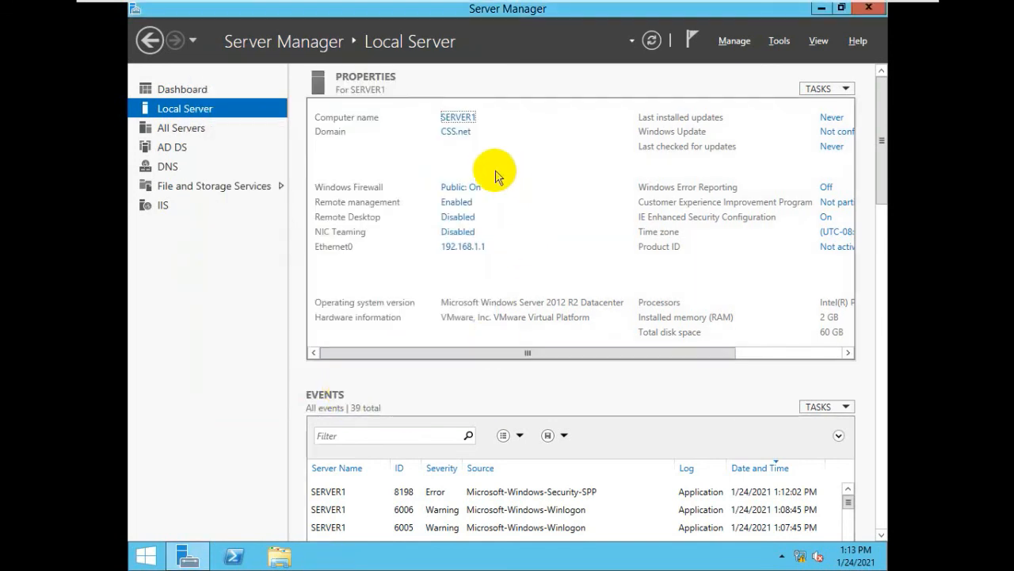